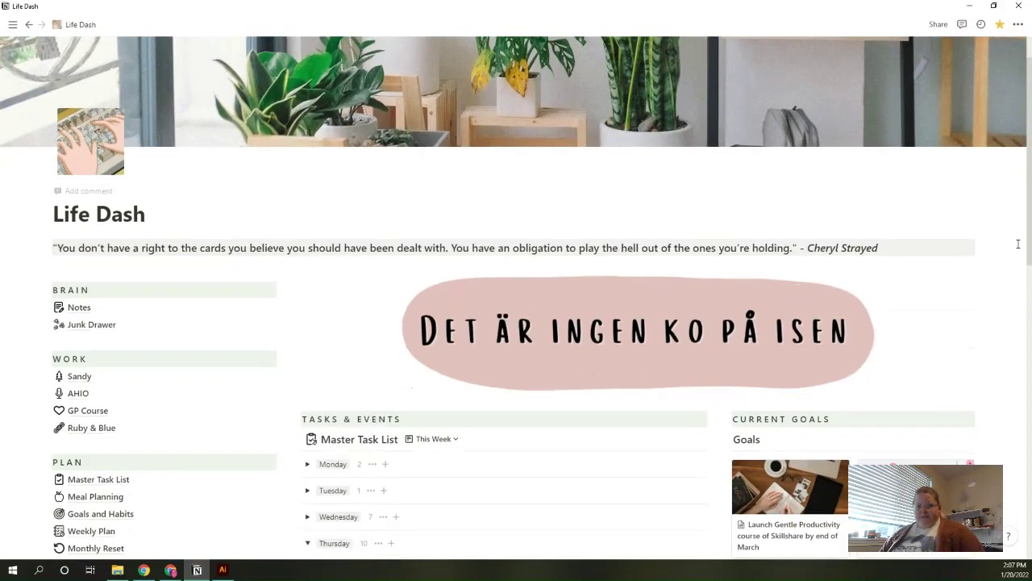
# Browse the dashboard, then open the Master Task List database page.
pyautogui.scroll(-3, 1018, 243)
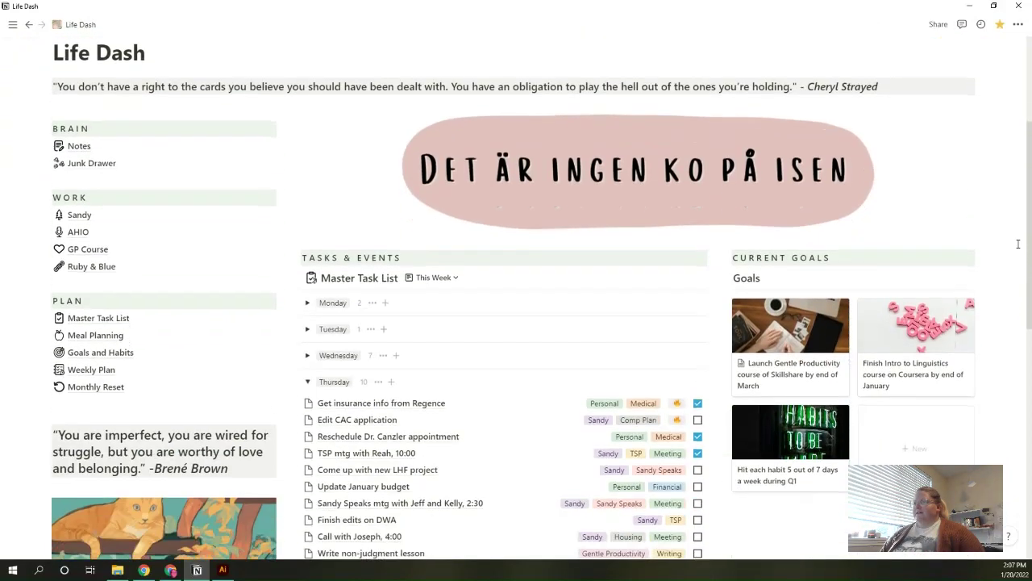
pyautogui.scroll(-1, 1018, 243)
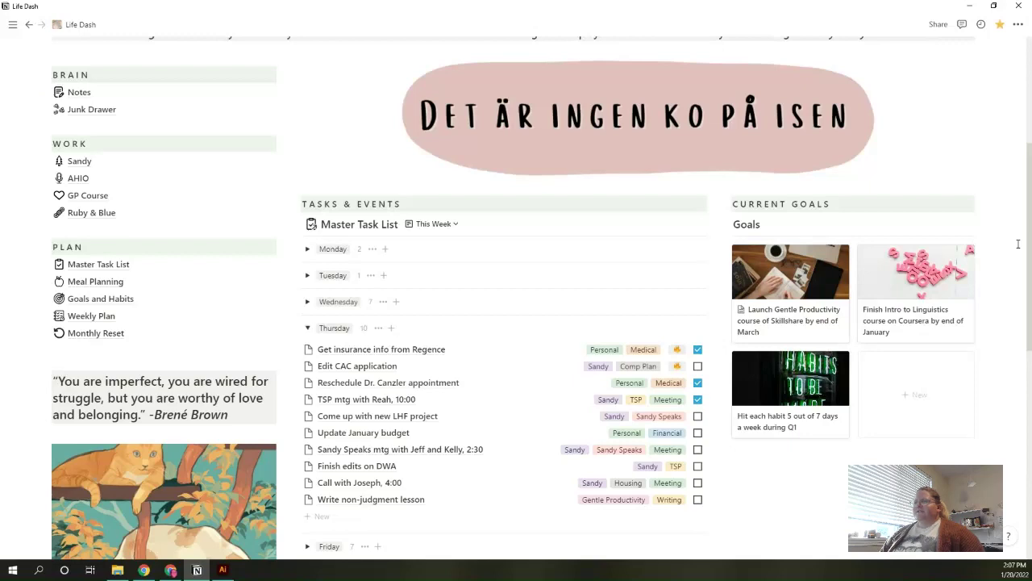
pyautogui.scroll(-1, 1018, 244)
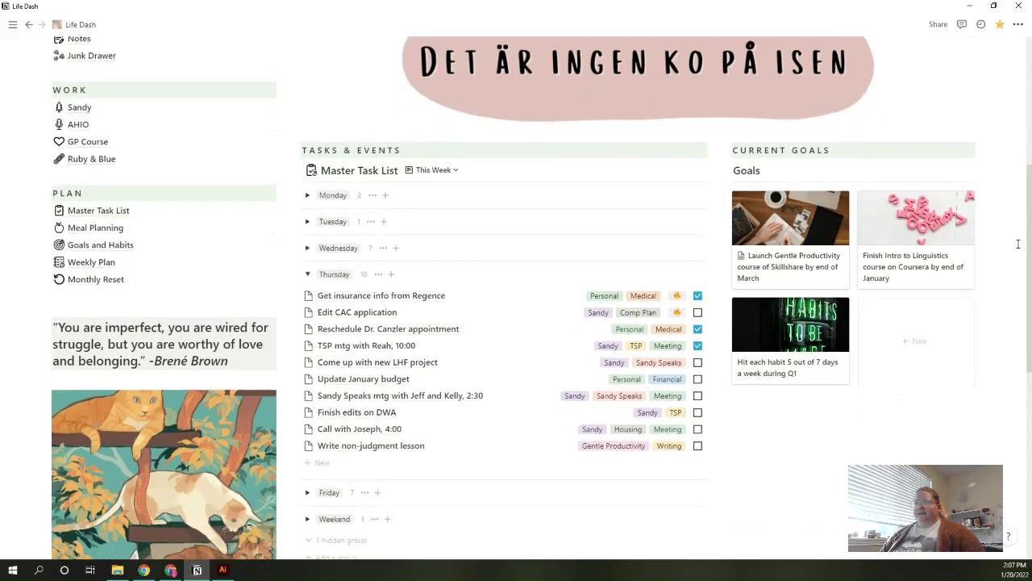
pyautogui.scroll(2, 1017, 244)
pyautogui.scroll(3, 1017, 244)
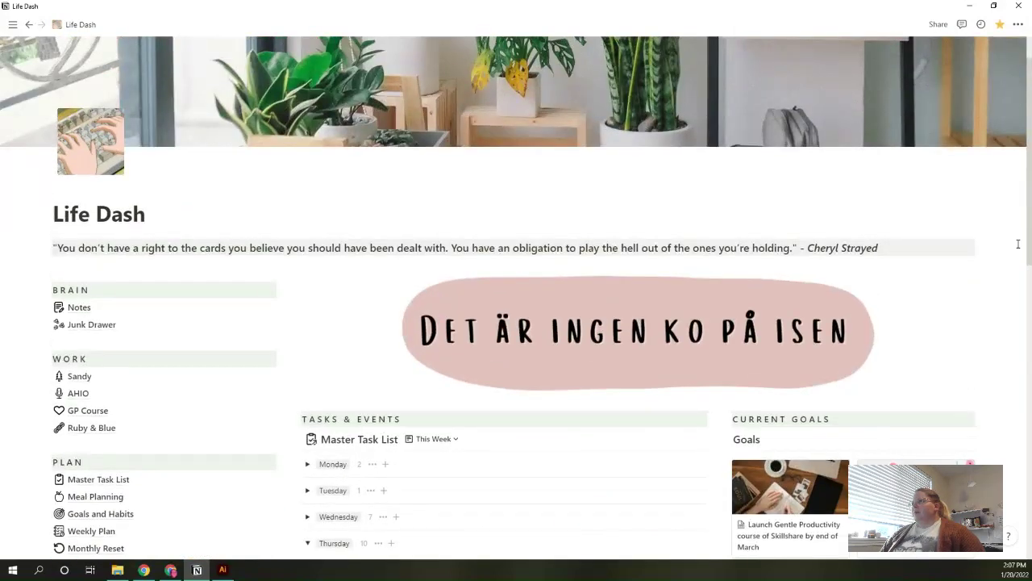
pyautogui.scroll(-1, 1018, 244)
pyautogui.scroll(-6, 1017, 244)
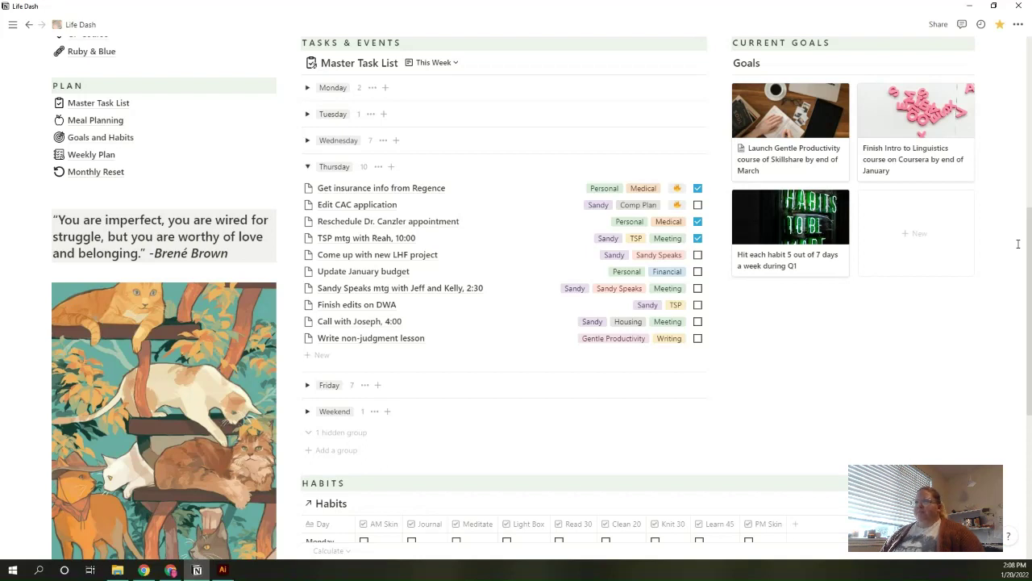
pyautogui.scroll(1, 1018, 242)
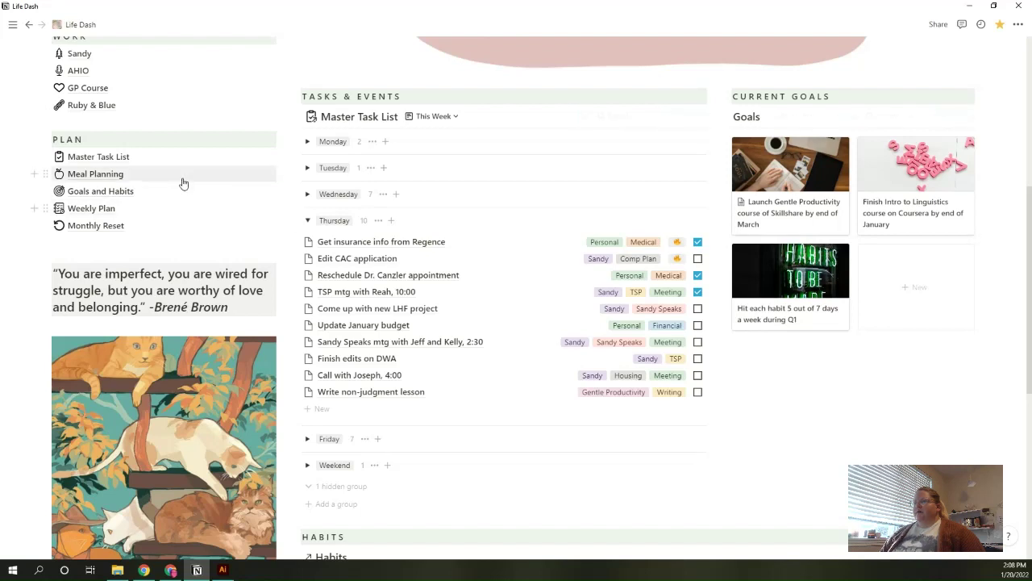
pyautogui.click(110, 162)
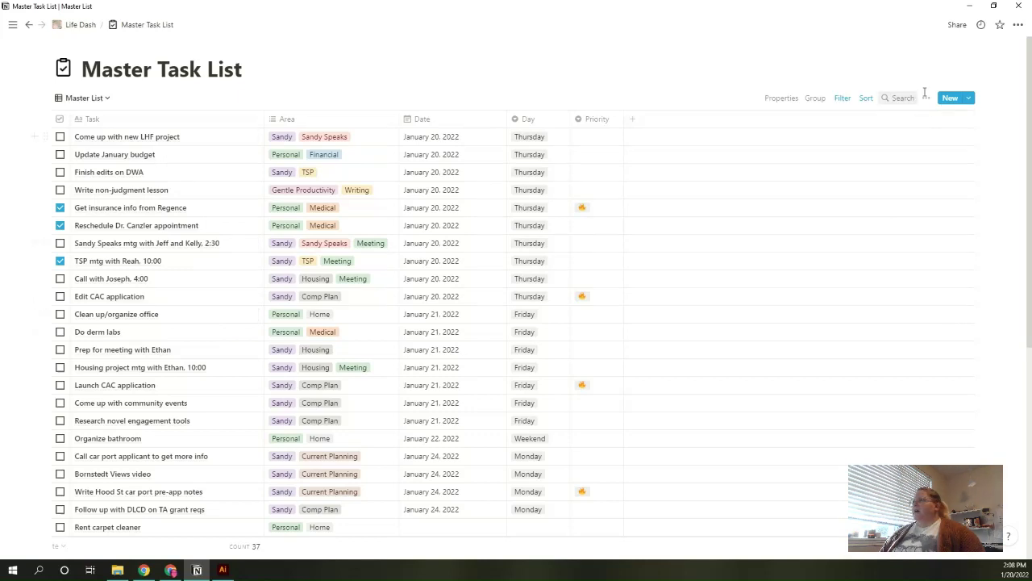
# Add a second filter on the Done property set to Unchecked, leaving 34 tasks.
pyautogui.click(842, 100)
pyautogui.click(737, 164)
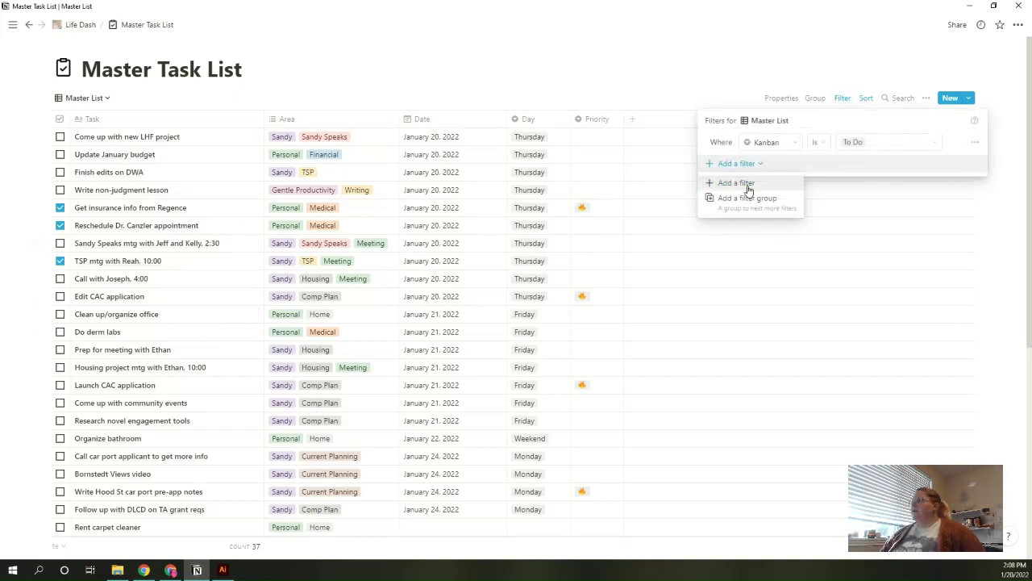
pyautogui.click(750, 185)
pyautogui.click(771, 163)
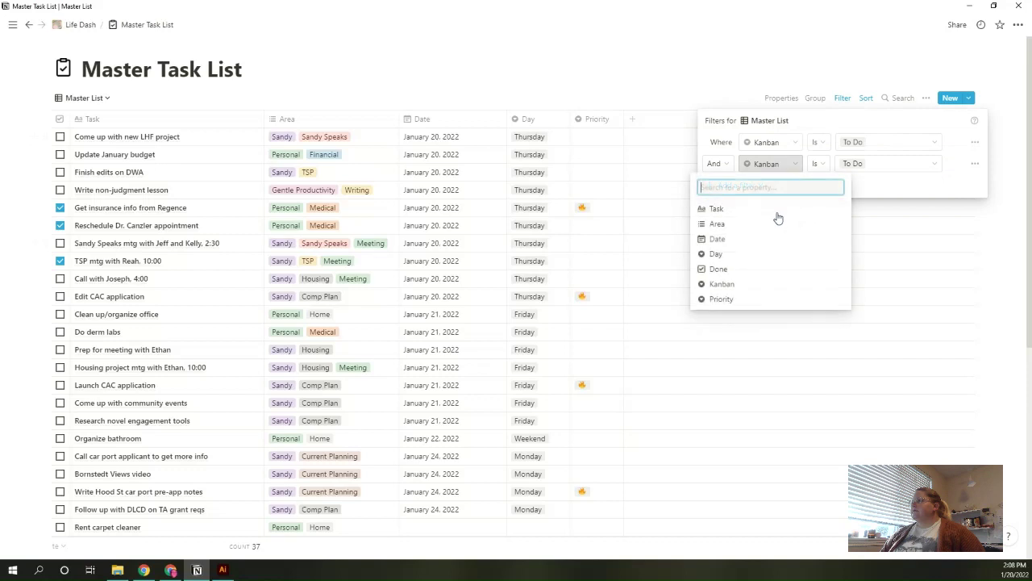
pyautogui.click(714, 269)
pyautogui.click(855, 165)
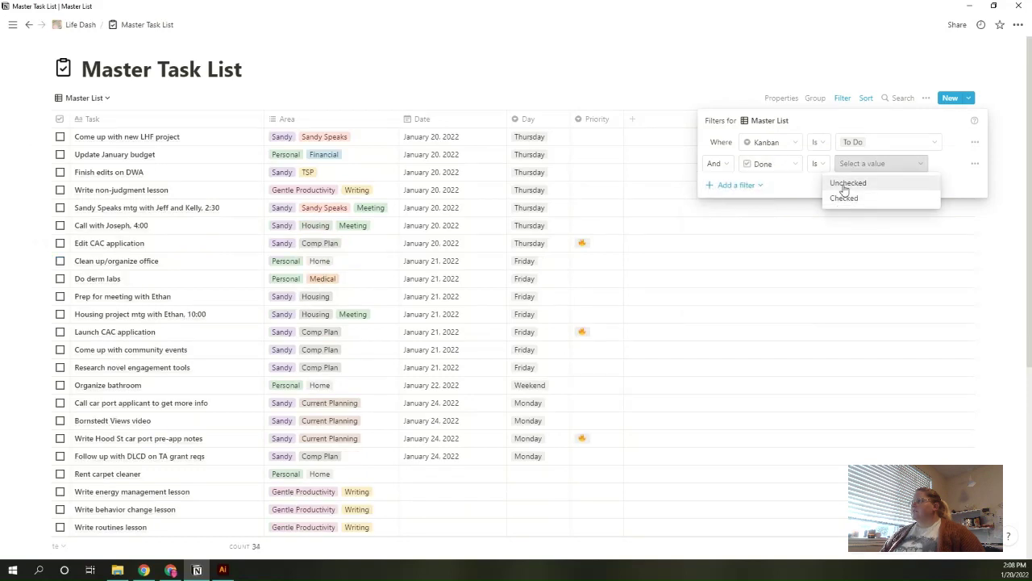
pyautogui.click(848, 184)
pyautogui.click(743, 71)
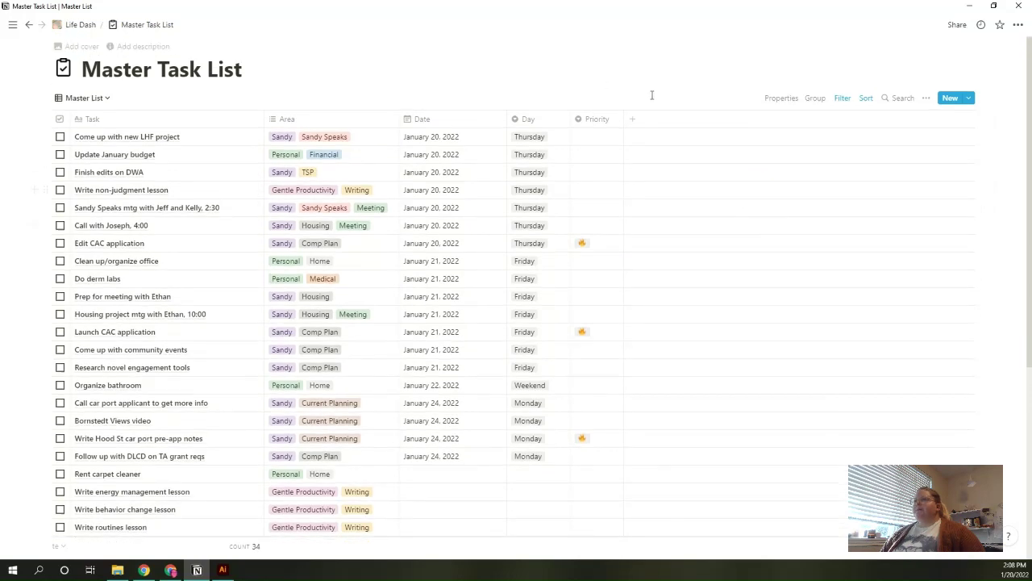
# Add an empty new task row at the bottom of the Master Task List.
pyautogui.scroll(-5, 226, 167)
pyautogui.scroll(-1, 224, 170)
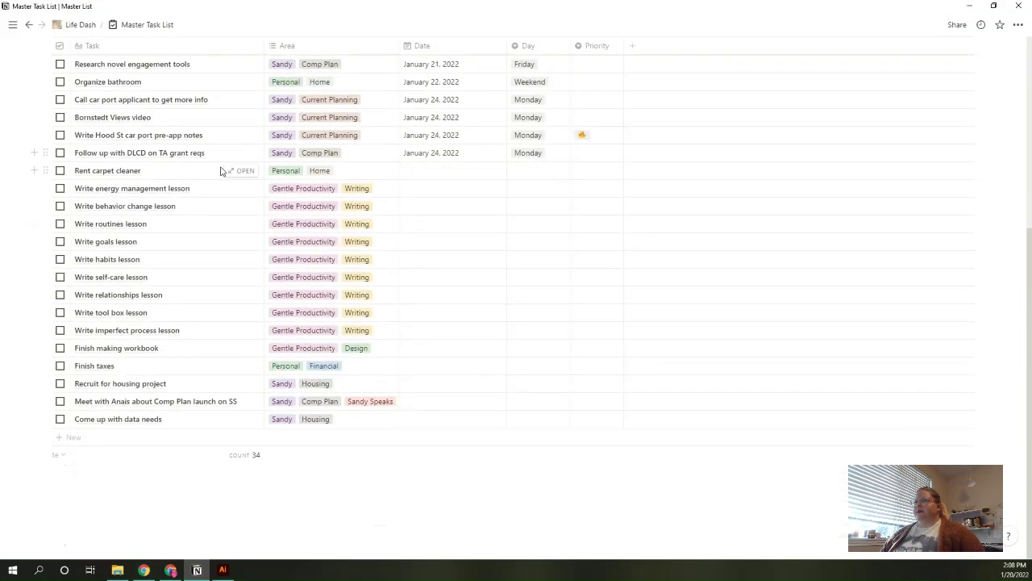
pyautogui.click(95, 439)
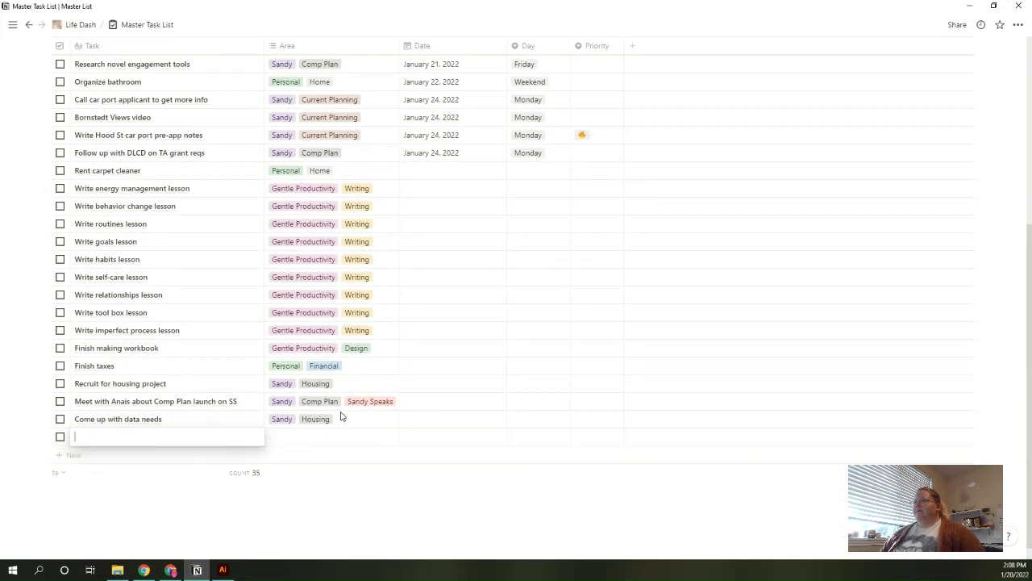
# Review the list and stop editing the empty row, bringing the count to 35.
pyautogui.scroll(1, 355, 407)
pyautogui.scroll(2, 363, 403)
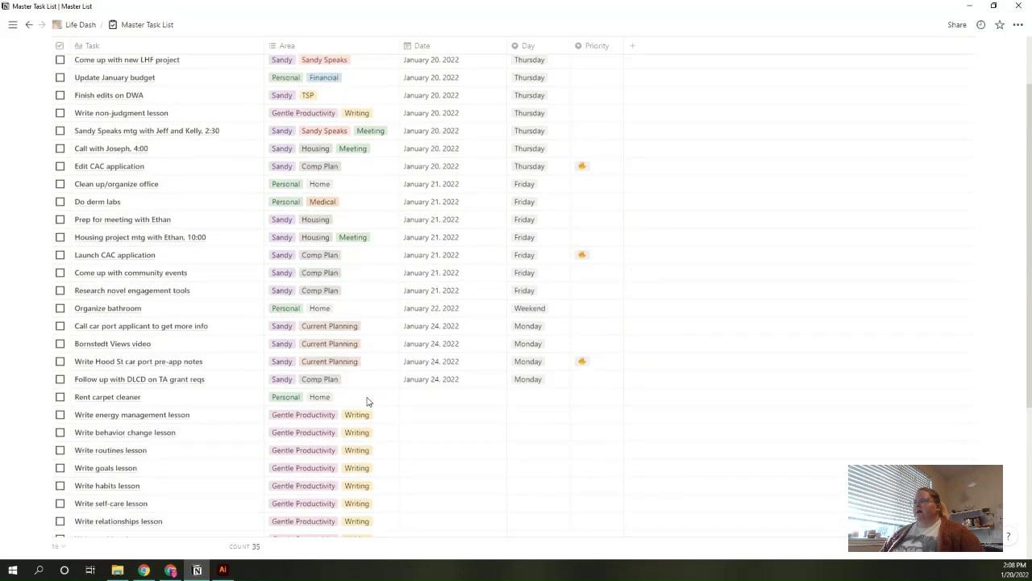
pyautogui.scroll(2, 367, 402)
pyautogui.moveTo(344, 308)
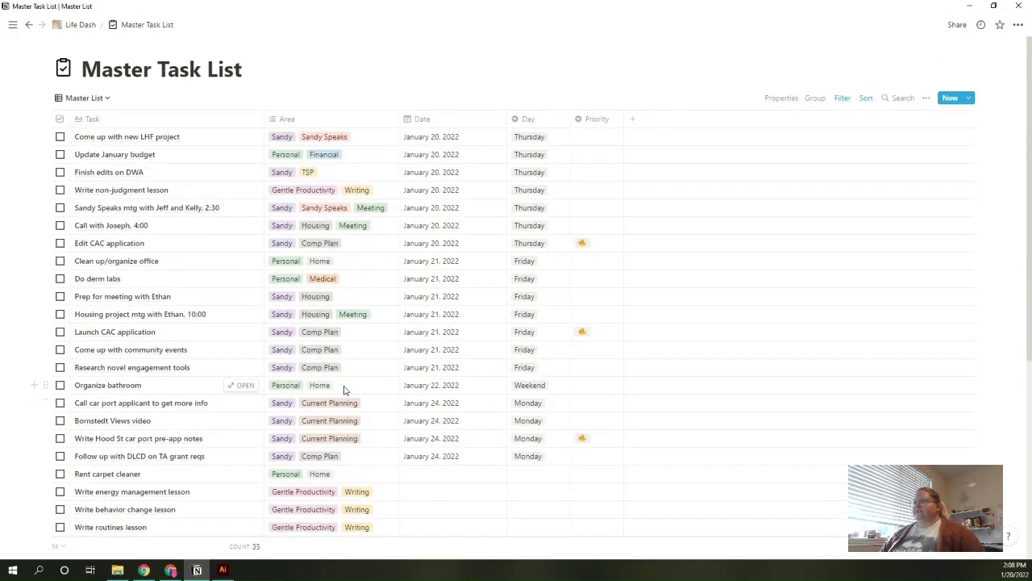
pyautogui.scroll(-4, 351, 391)
pyautogui.scroll(3, 344, 389)
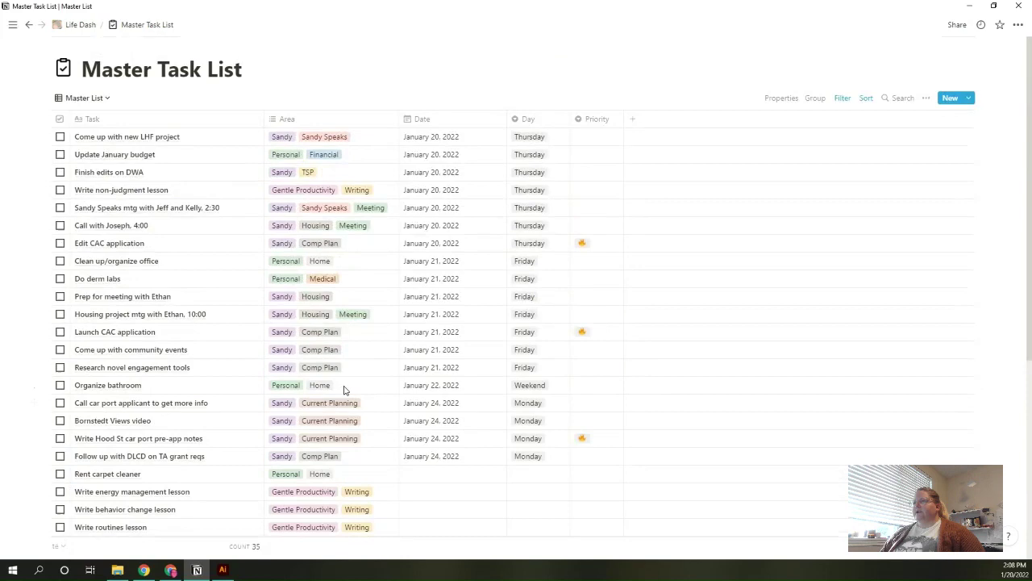
pyautogui.scroll(-4, 344, 390)
pyautogui.scroll(4, 343, 390)
pyautogui.scroll(-2, 343, 389)
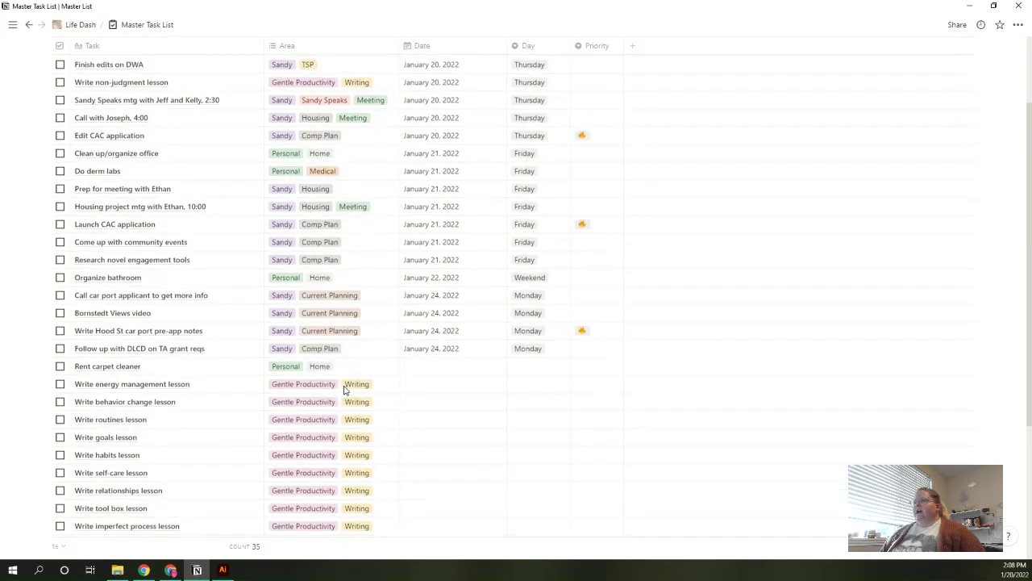
pyautogui.scroll(-1, 344, 390)
pyautogui.scroll(-2, 344, 389)
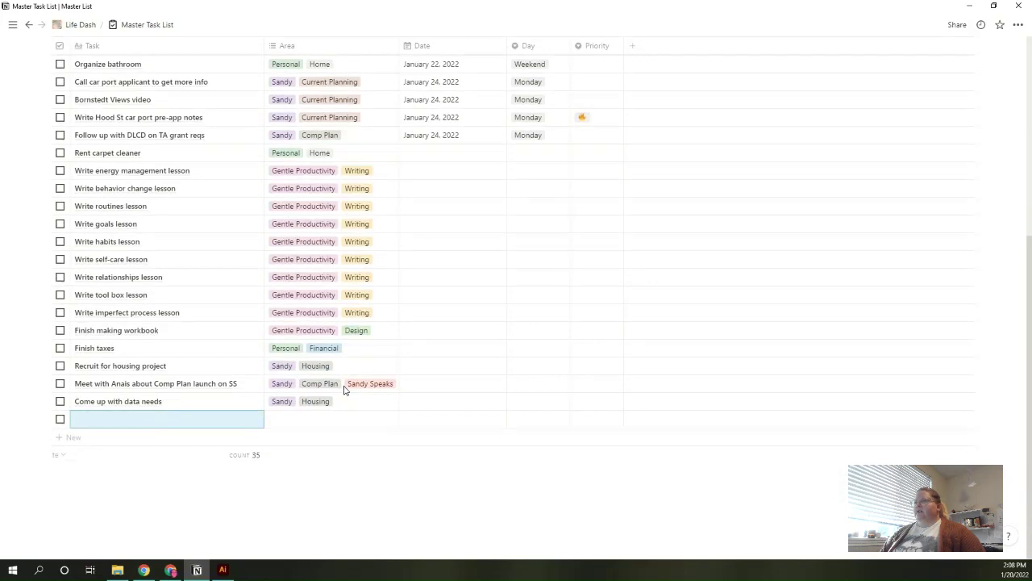
pyautogui.moveTo(132, 384)
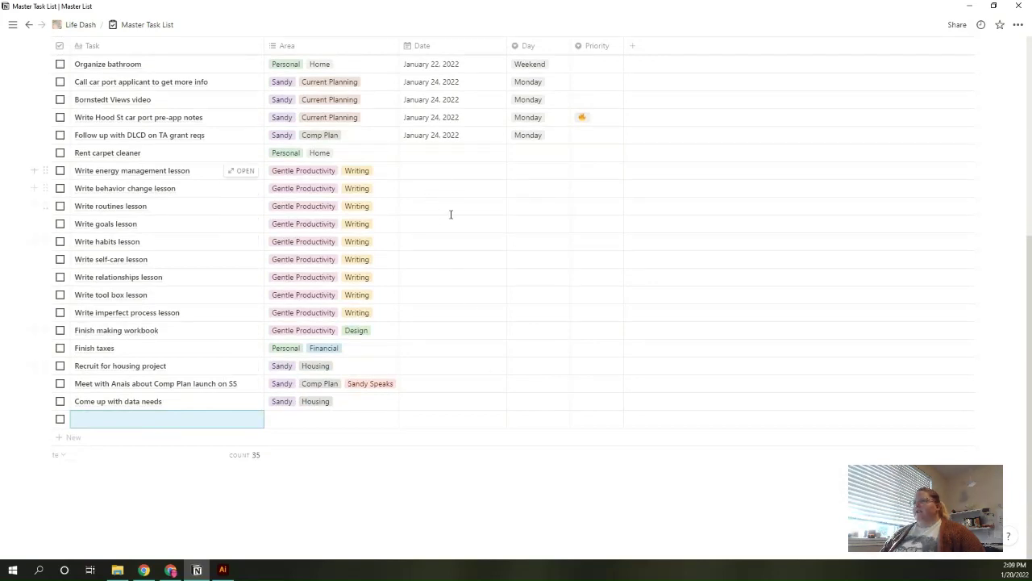
pyautogui.click(447, 489)
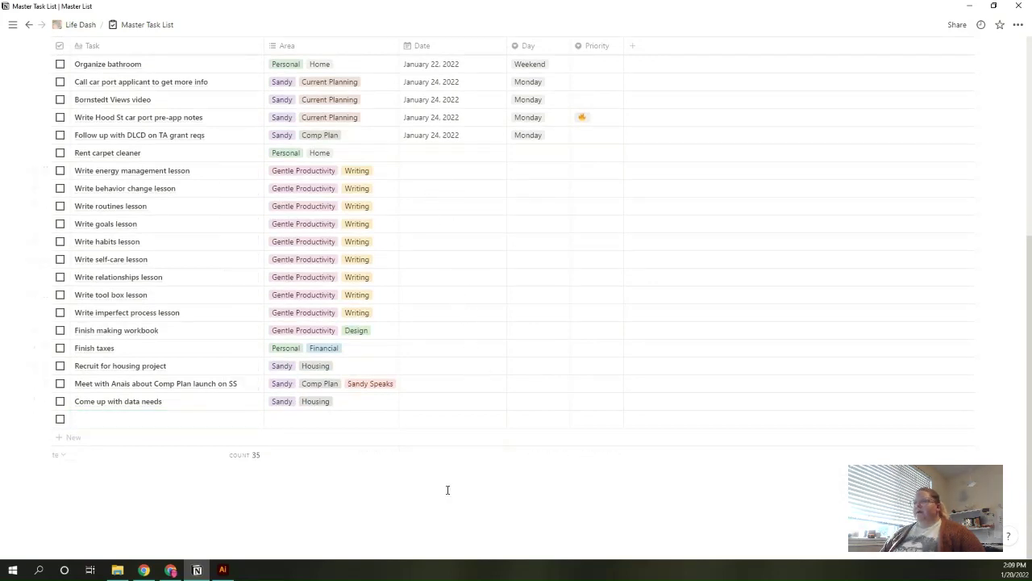
pyautogui.scroll(2, 448, 490)
pyautogui.scroll(3, 447, 490)
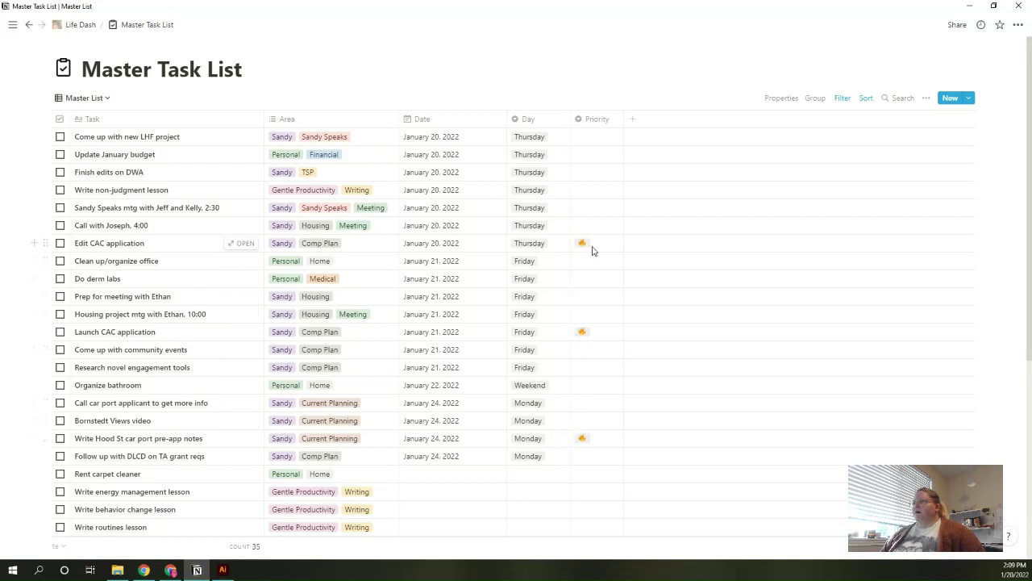
# Open the Priority column settings and close them without changes.
pyautogui.click(600, 118)
pyautogui.click(602, 179)
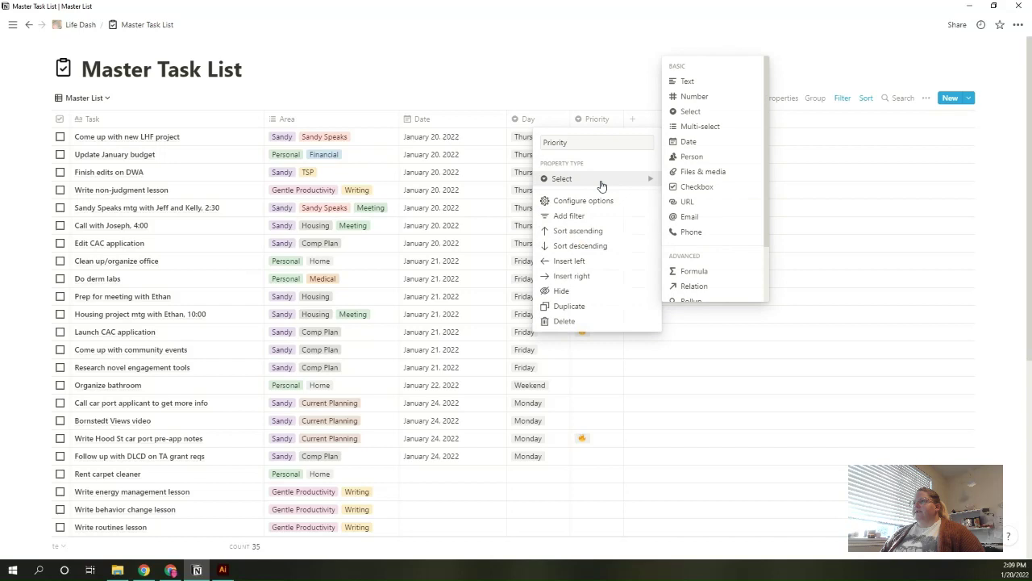
pyautogui.click(592, 51)
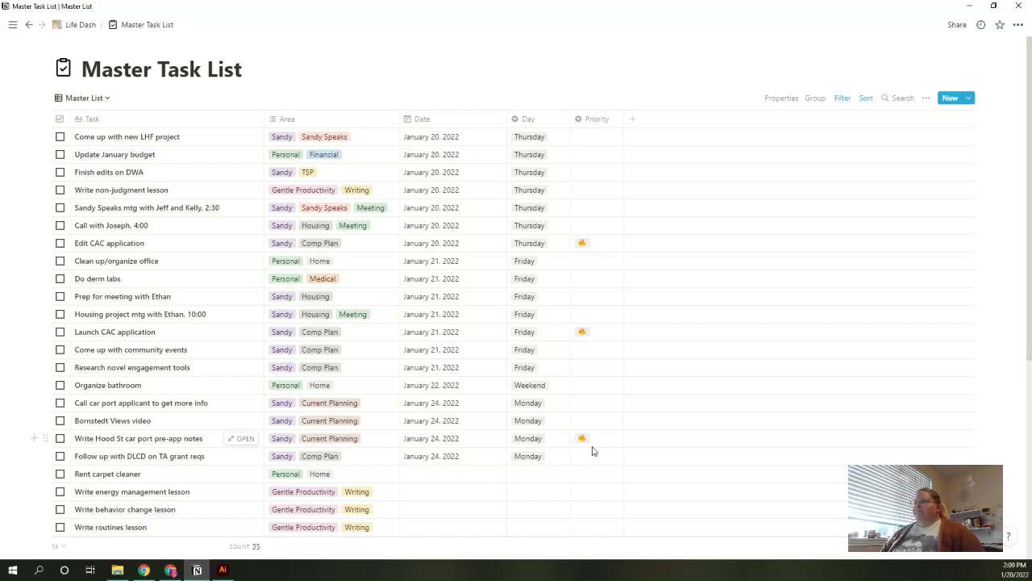
# Scroll through the table's dated and undated tasks and back to the top.
pyautogui.scroll(-2, 592, 451)
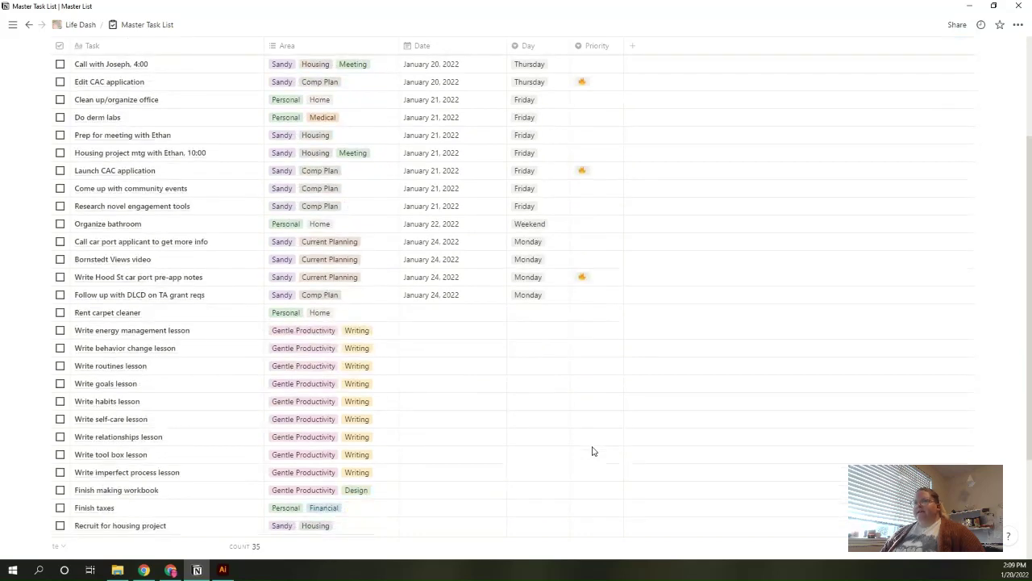
pyautogui.scroll(-2, 592, 451)
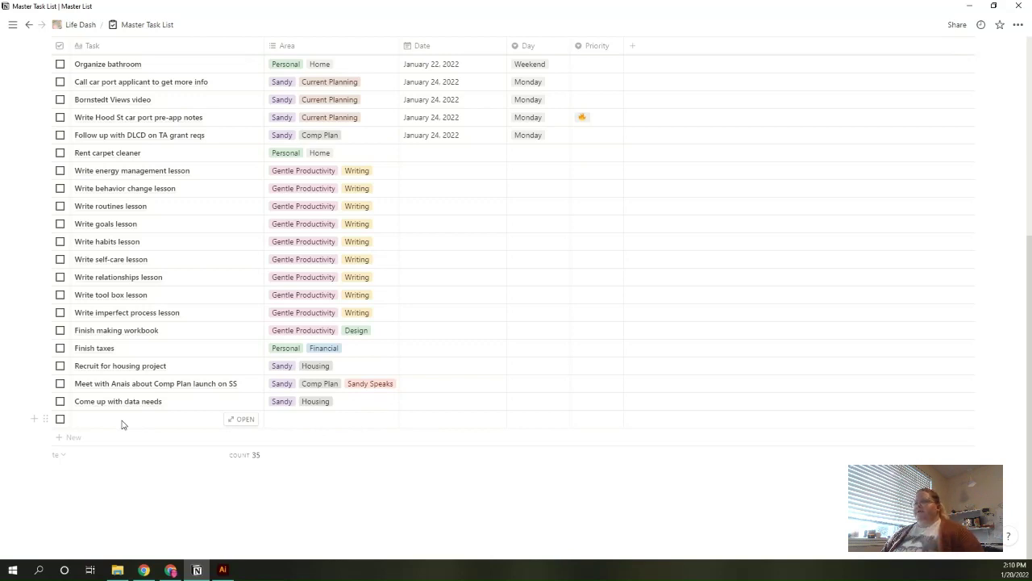
pyautogui.scroll(1, 277, 489)
pyautogui.scroll(1, 277, 491)
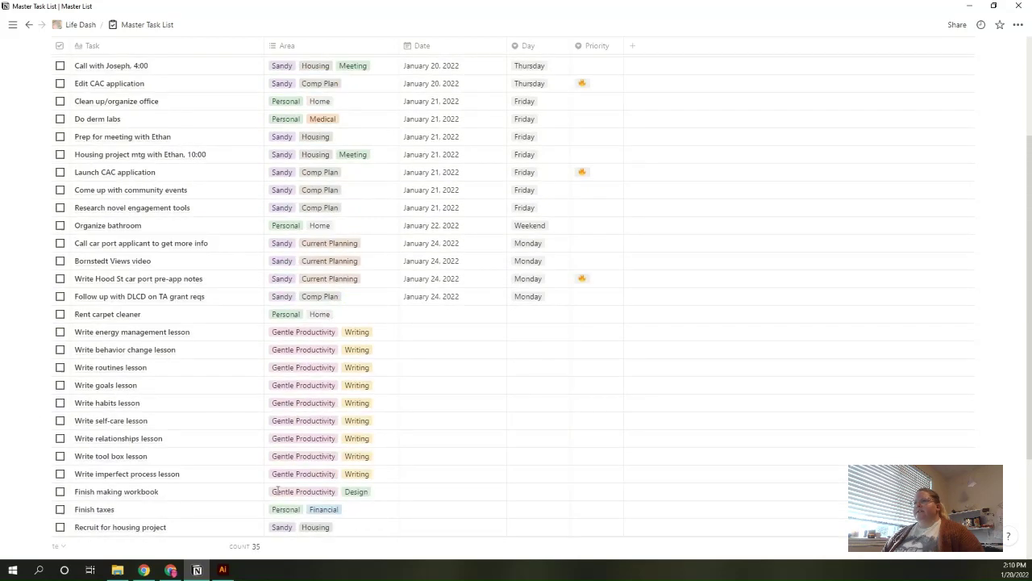
pyautogui.scroll(2, 277, 491)
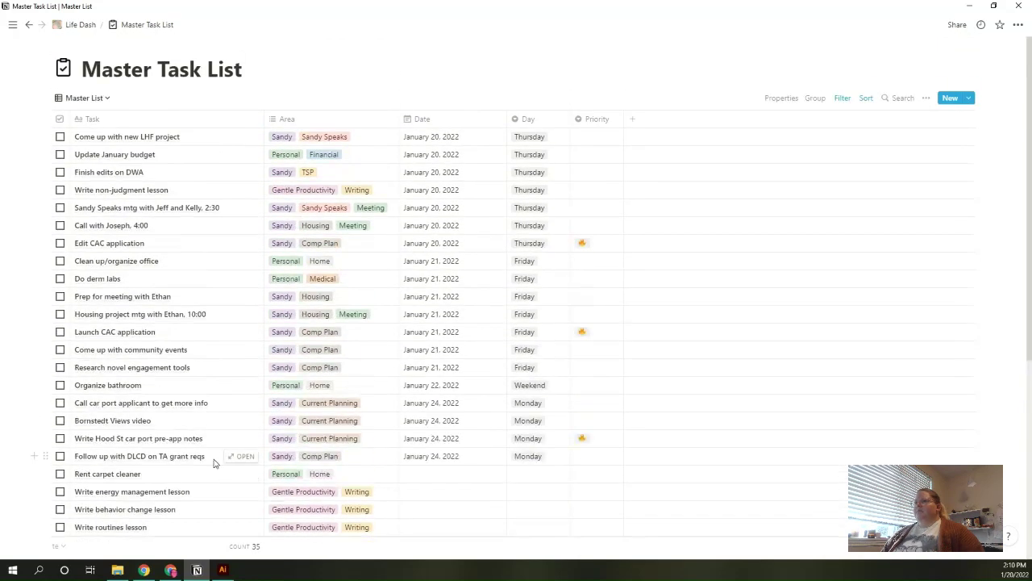
pyautogui.scroll(-4, 216, 464)
pyautogui.scroll(4, 315, 62)
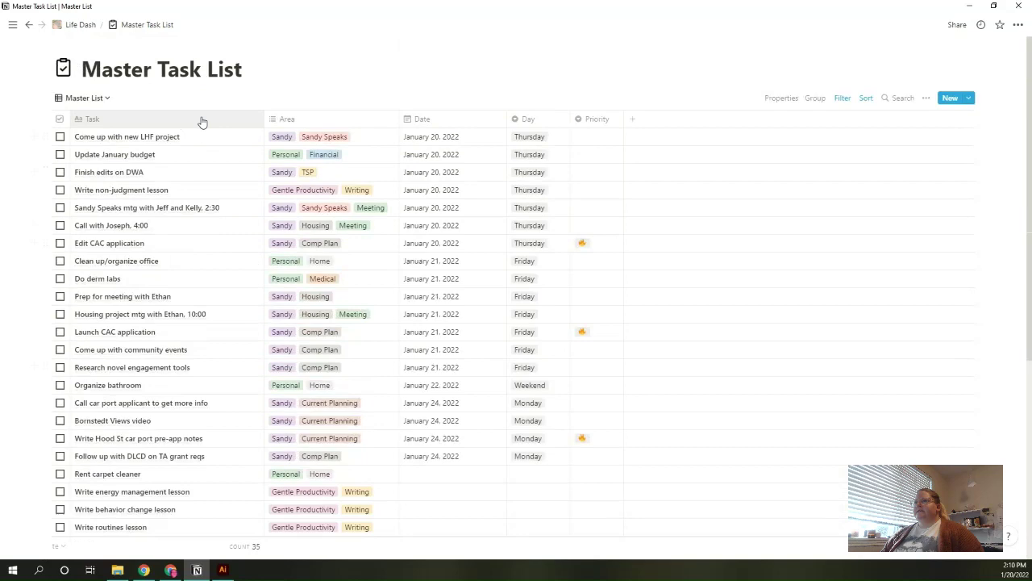
pyautogui.scroll(-3, 202, 270)
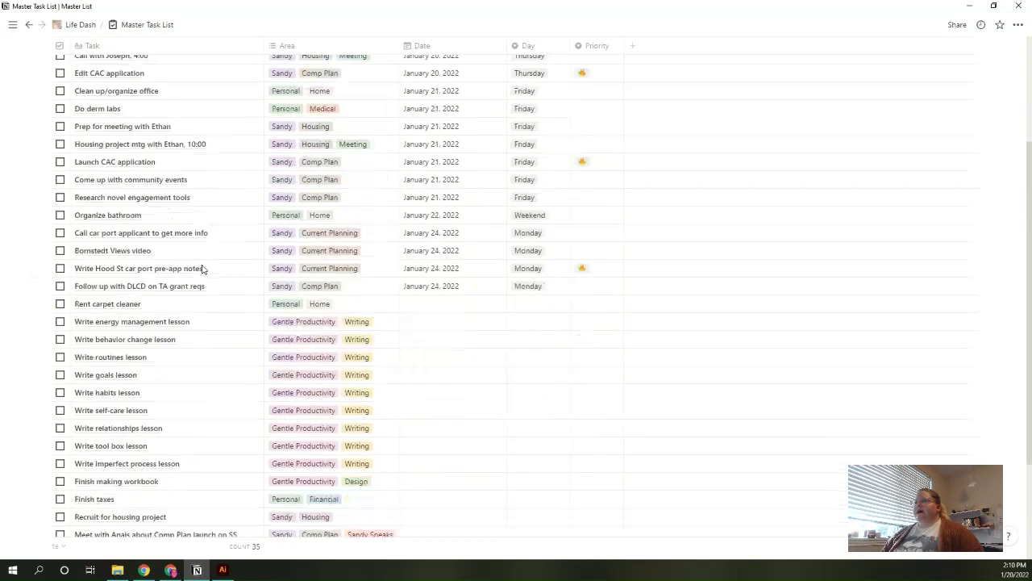
pyautogui.scroll(1, 202, 269)
pyautogui.scroll(2, 202, 270)
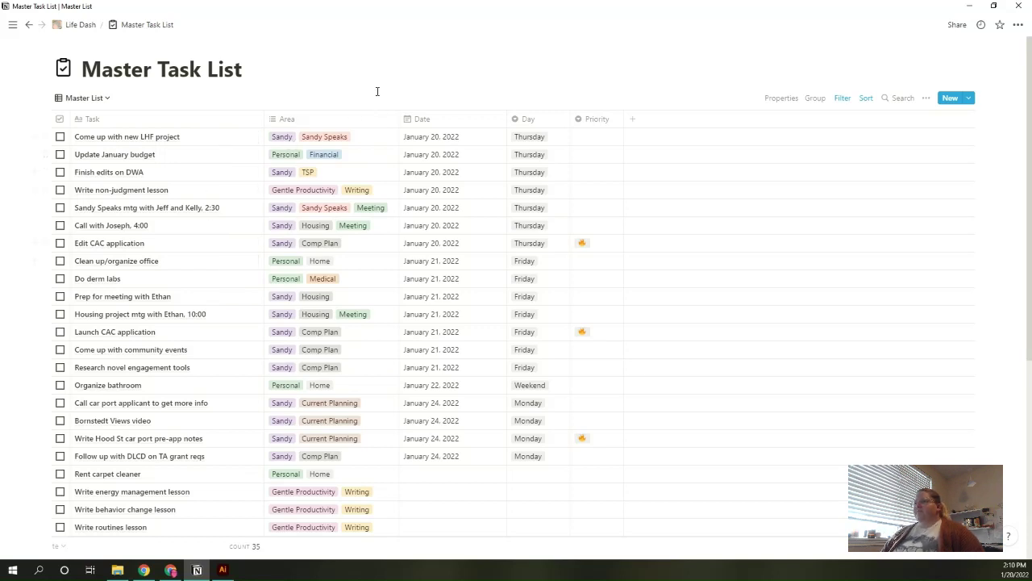
# Return to the Life Dash dashboard and scroll down to its Tasks & Events list.
pyautogui.click(81, 25)
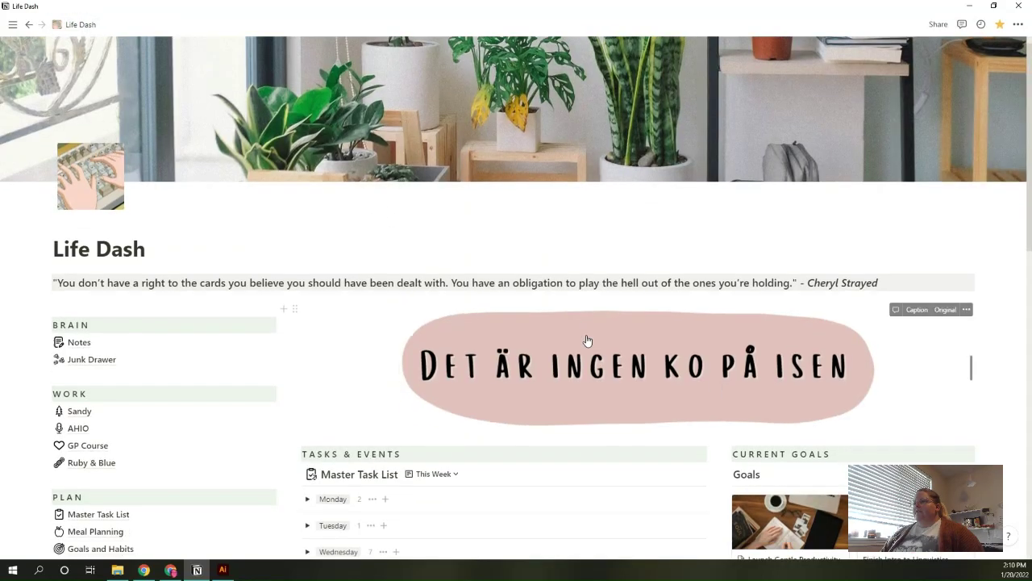
pyautogui.scroll(-2, 587, 340)
pyautogui.scroll(-1, 587, 340)
pyautogui.scroll(-1, 587, 340)
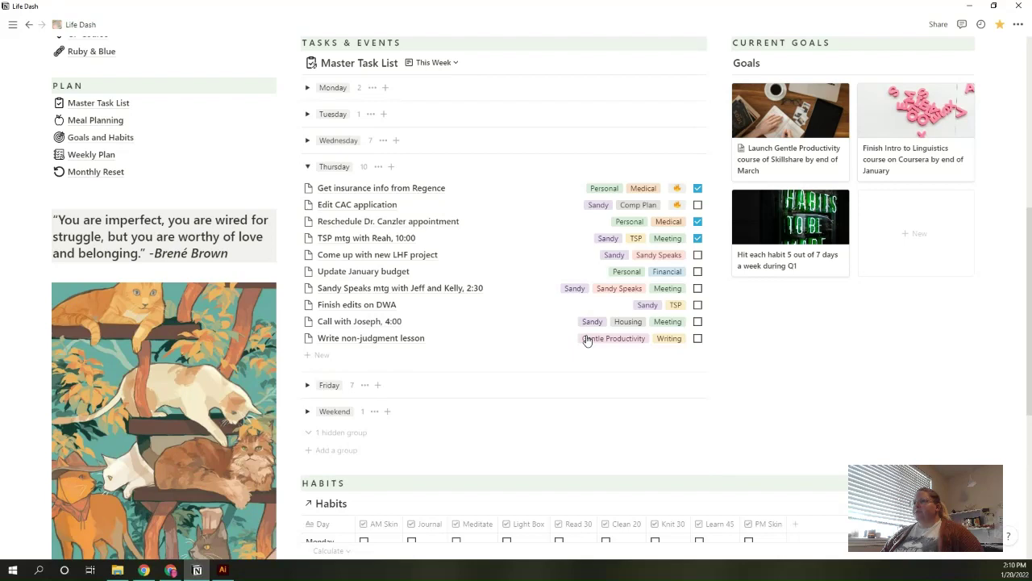
pyautogui.moveTo(500, 242)
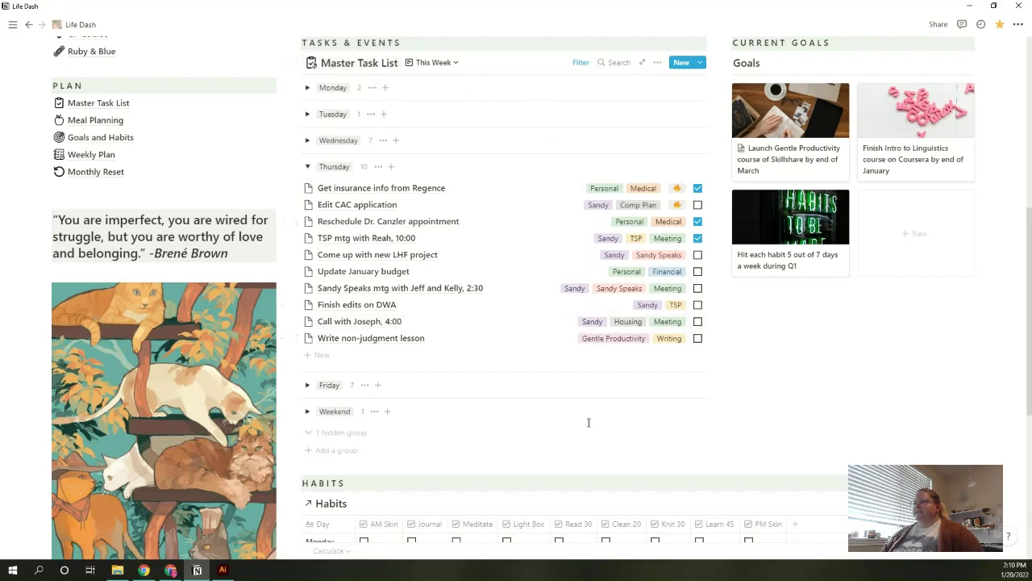
# Inspect the task list's Group setting showing tasks grouped by day, then close it.
pyautogui.click(657, 62)
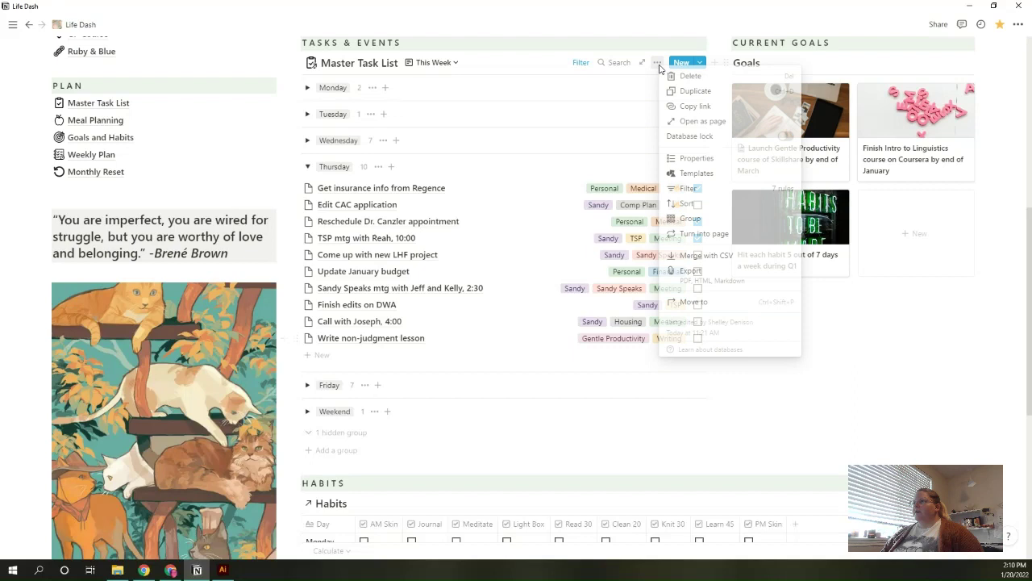
pyautogui.click(704, 224)
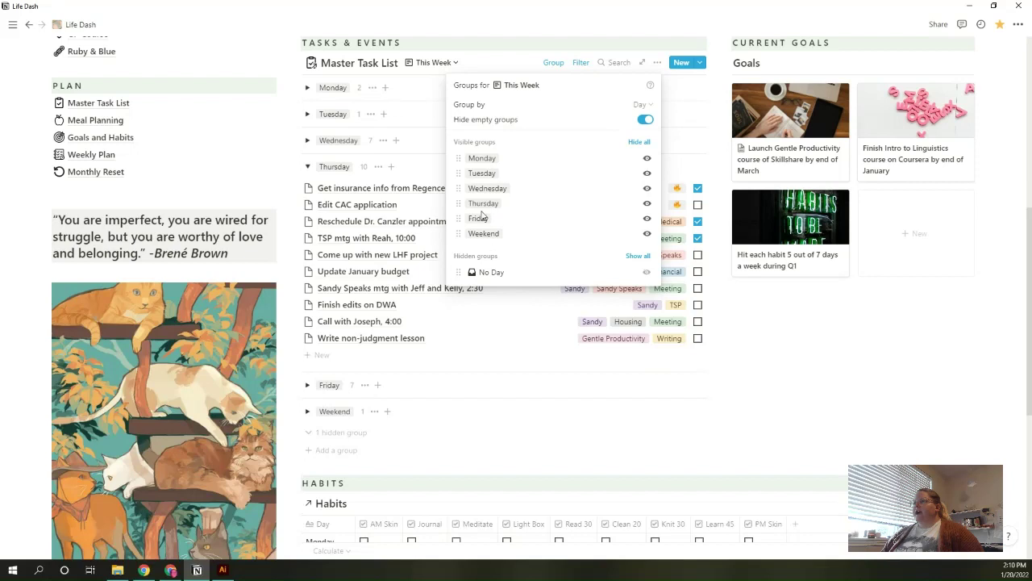
pyautogui.click(822, 342)
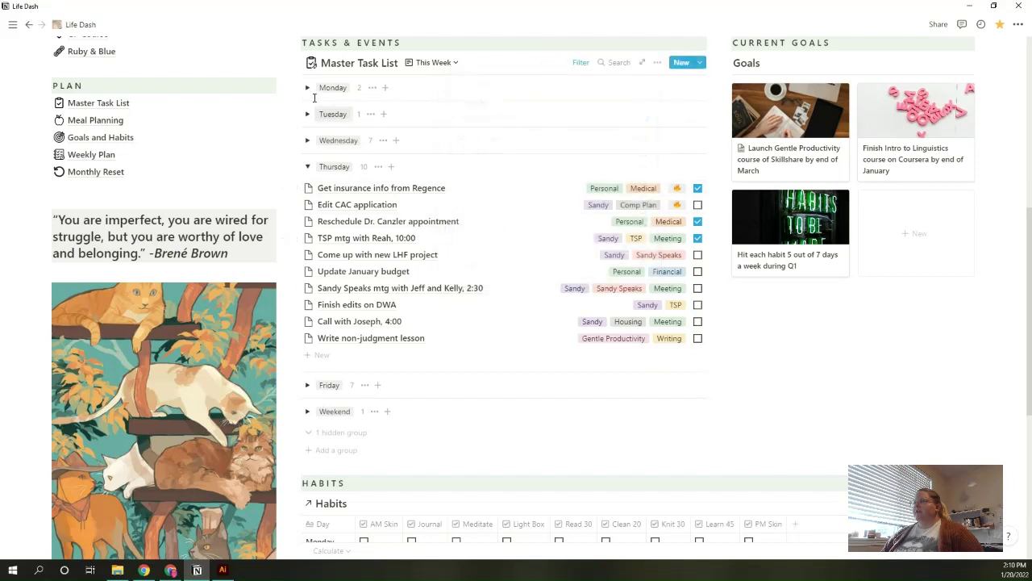
# Toggle the Wednesday, Thursday, Friday and Weekend groups, leaving all collapsed.
pyautogui.click(308, 141)
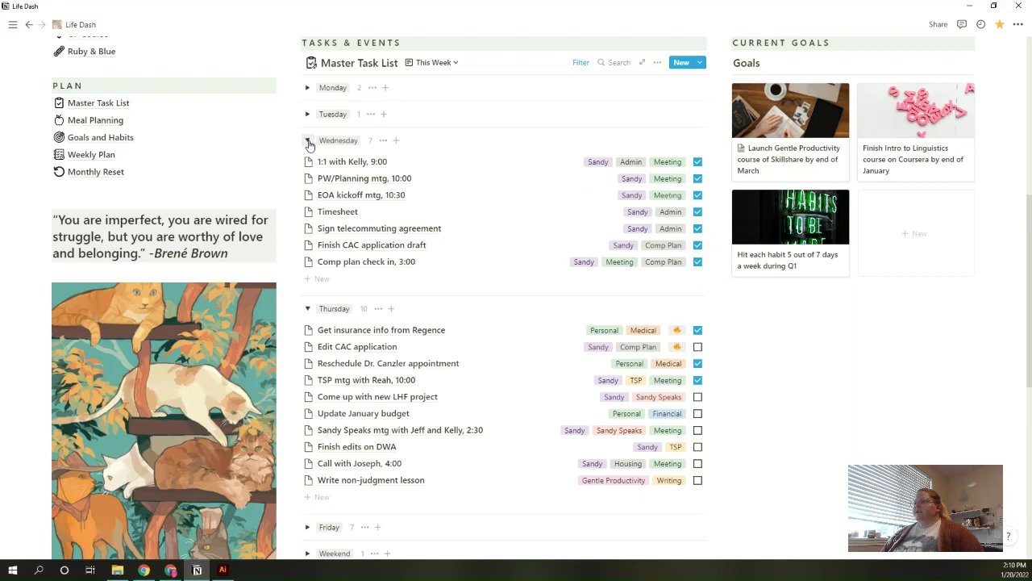
pyautogui.click(307, 308)
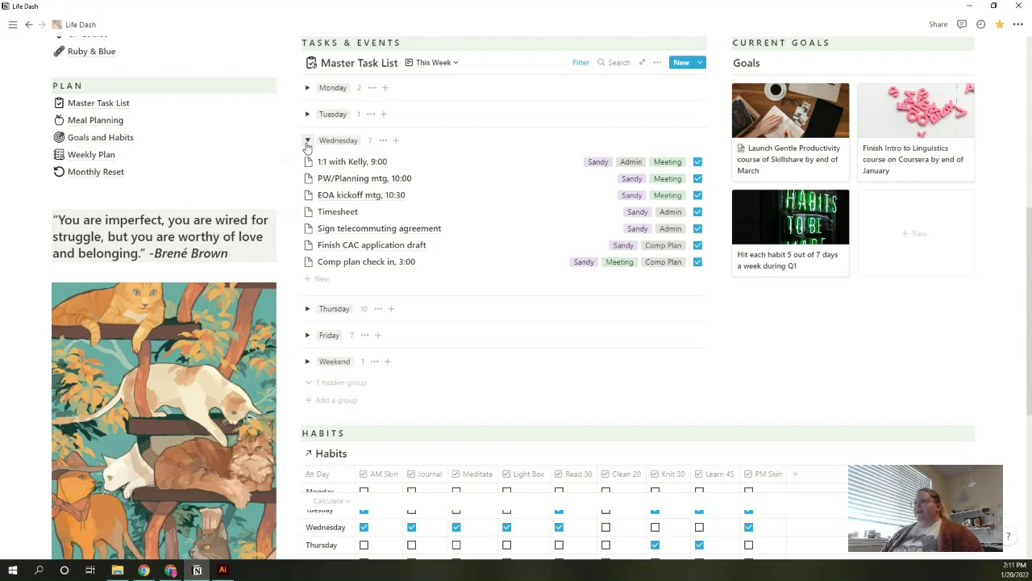
pyautogui.click(307, 141)
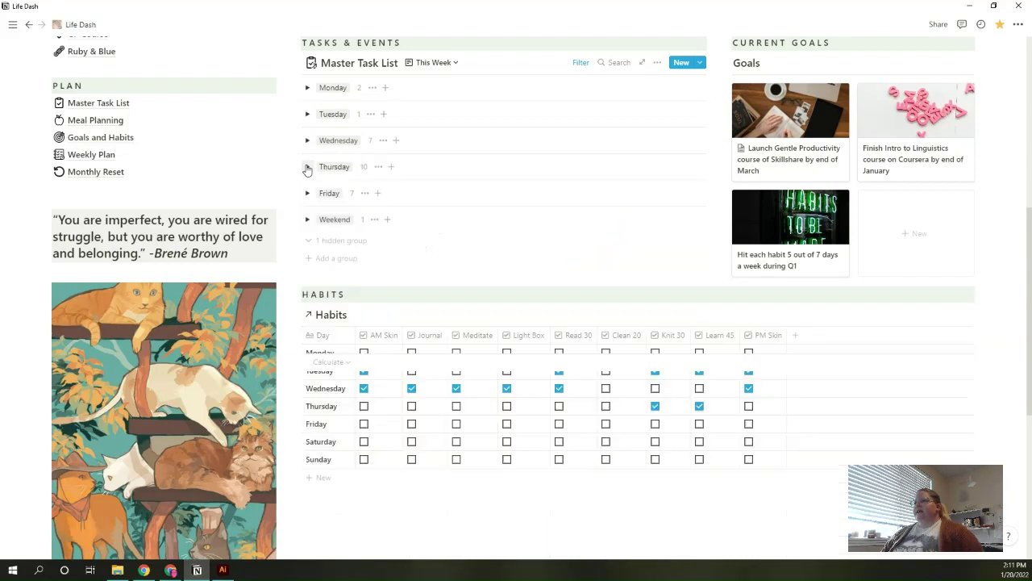
pyautogui.click(307, 167)
pyautogui.click(307, 194)
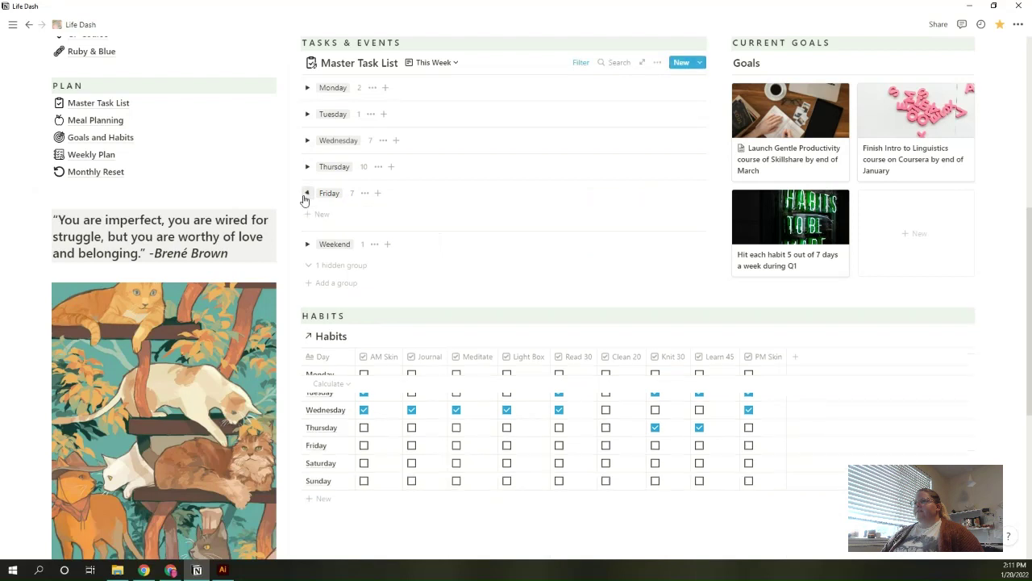
pyautogui.click(306, 194)
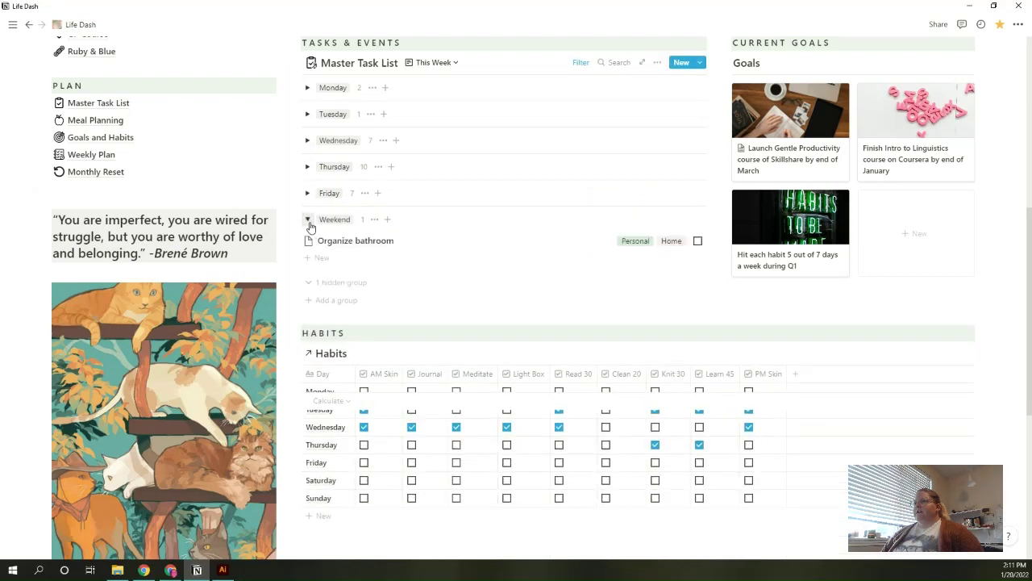
pyautogui.click(308, 220)
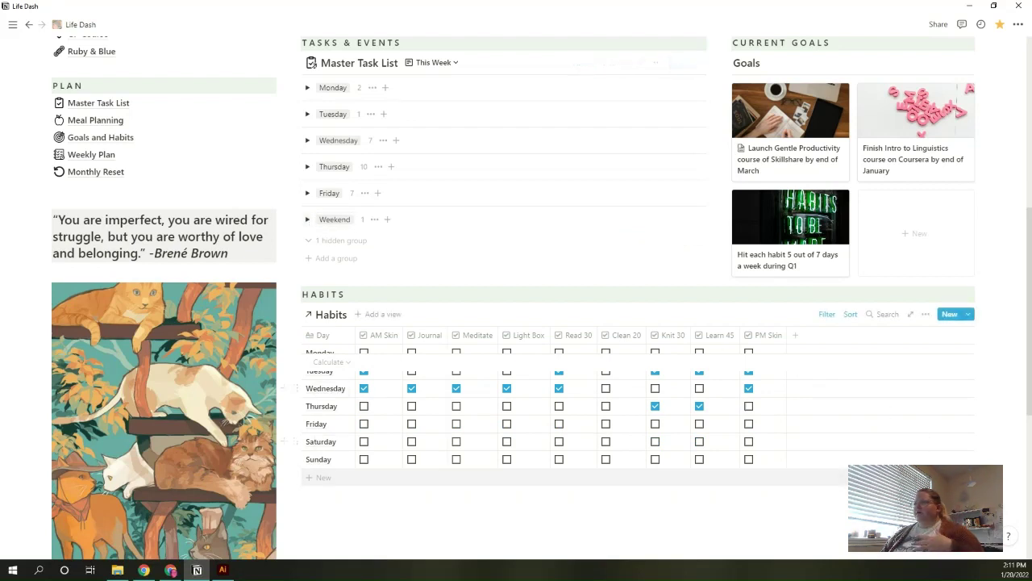
pyautogui.scroll(2, 565, 404)
pyautogui.scroll(-2, 565, 403)
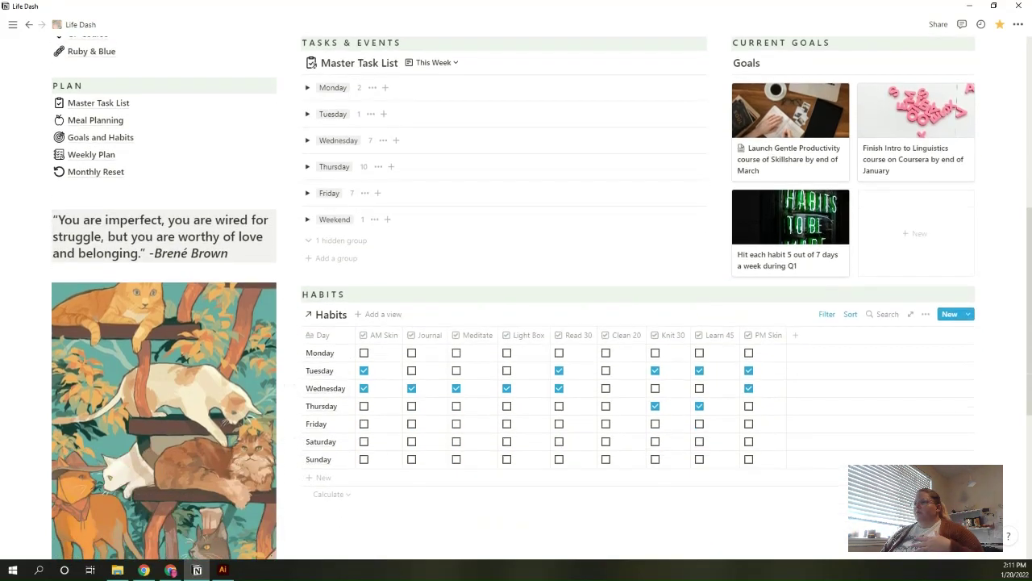
# Re-expand Thursday and show the This Week filters spanning January 17–23, 2022.
pyautogui.click(307, 167)
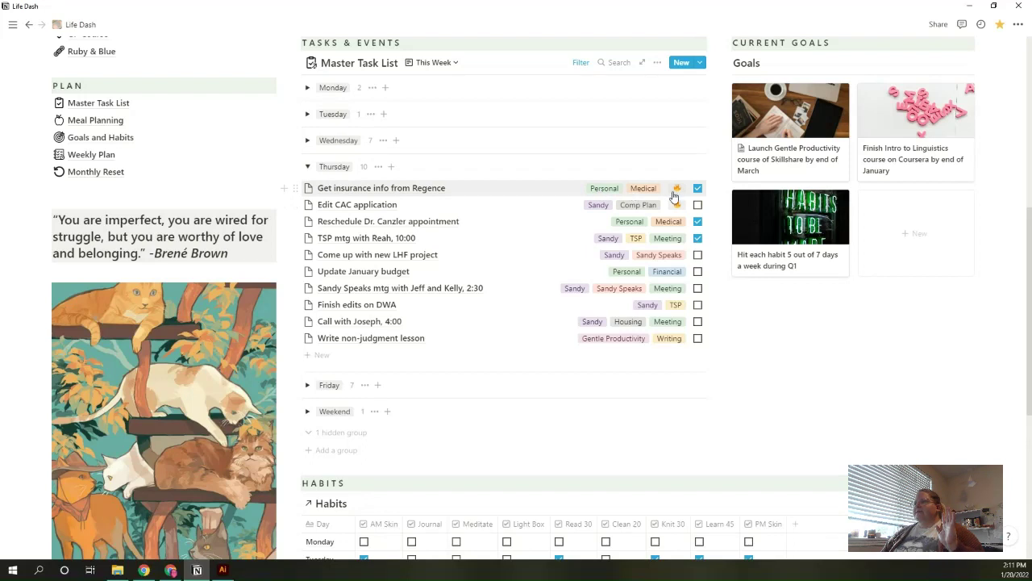
pyautogui.click(657, 62)
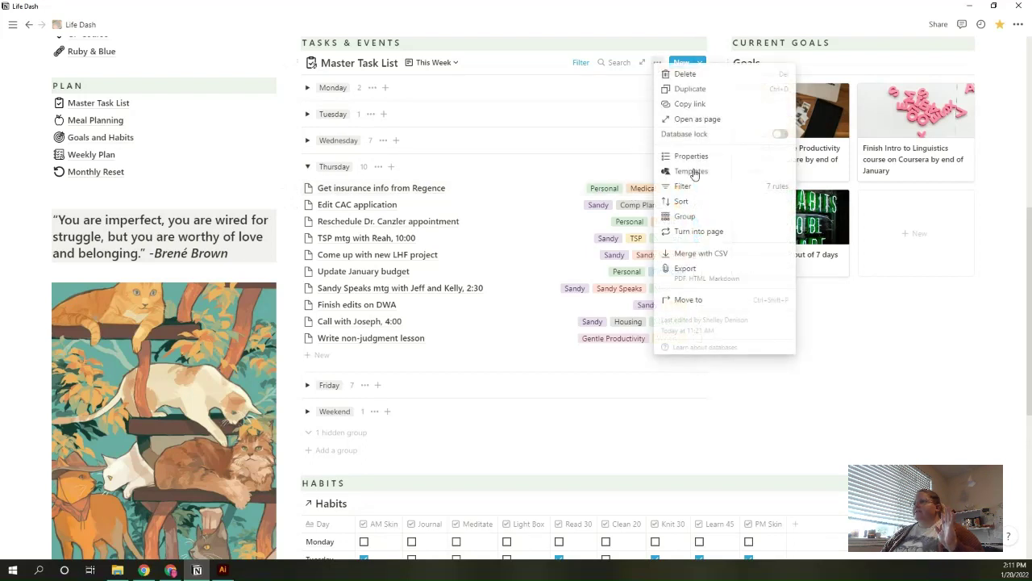
pyautogui.press('Escape')
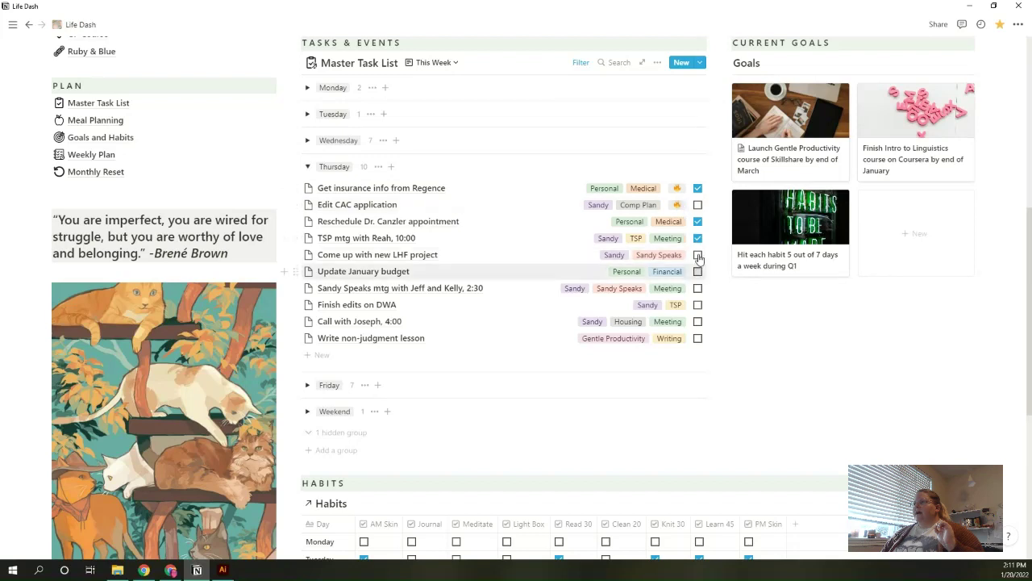
pyautogui.click(582, 63)
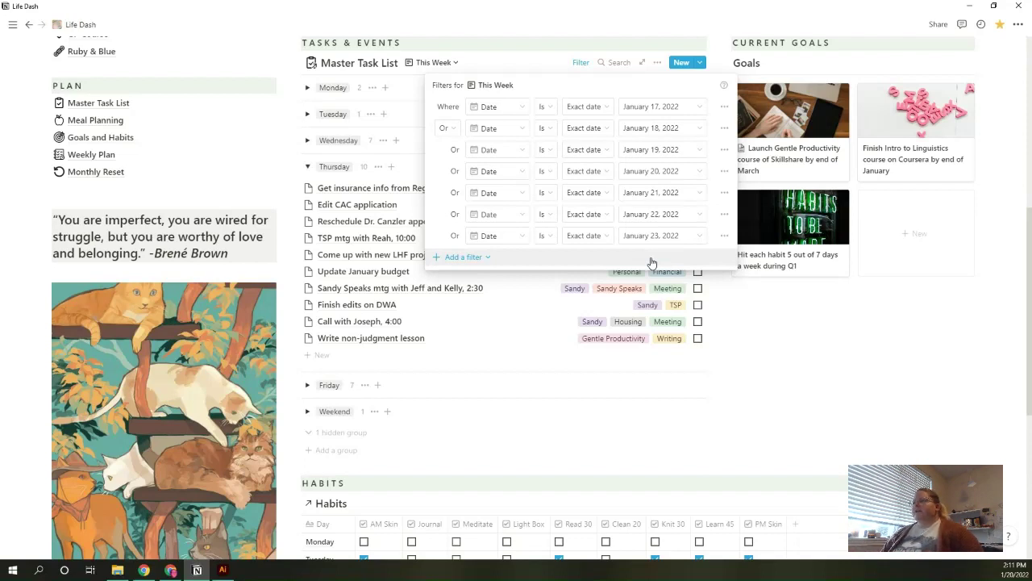
# Peek at the January 17 filter's calendar without changing it, then hide the date filters.
pyautogui.click(663, 108)
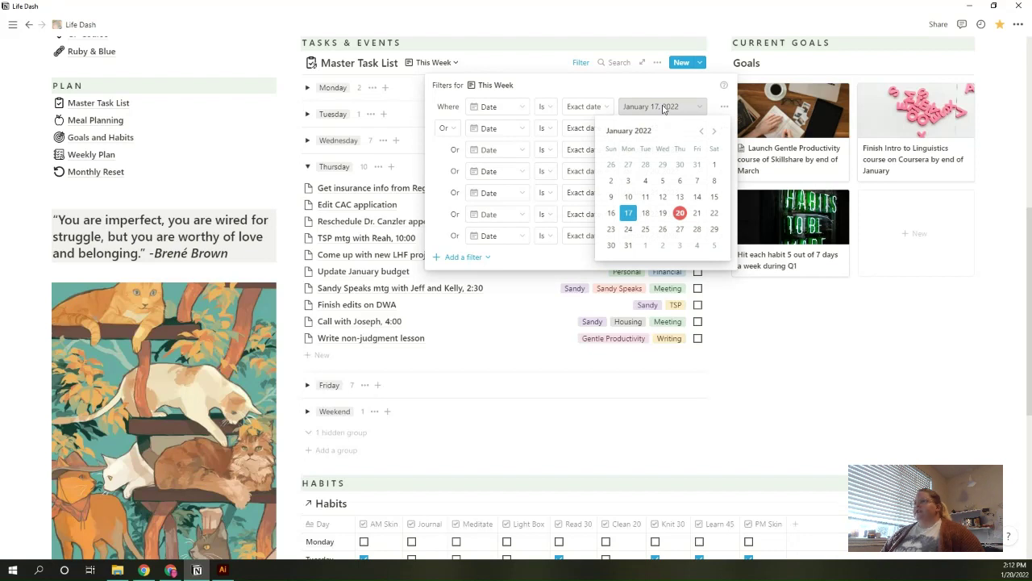
pyautogui.click(667, 96)
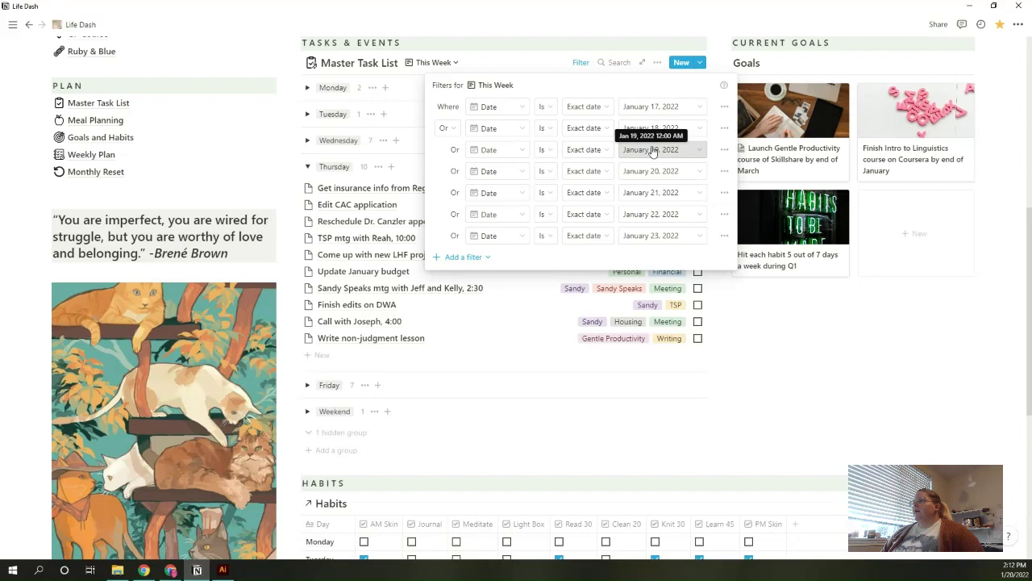
pyautogui.click(862, 394)
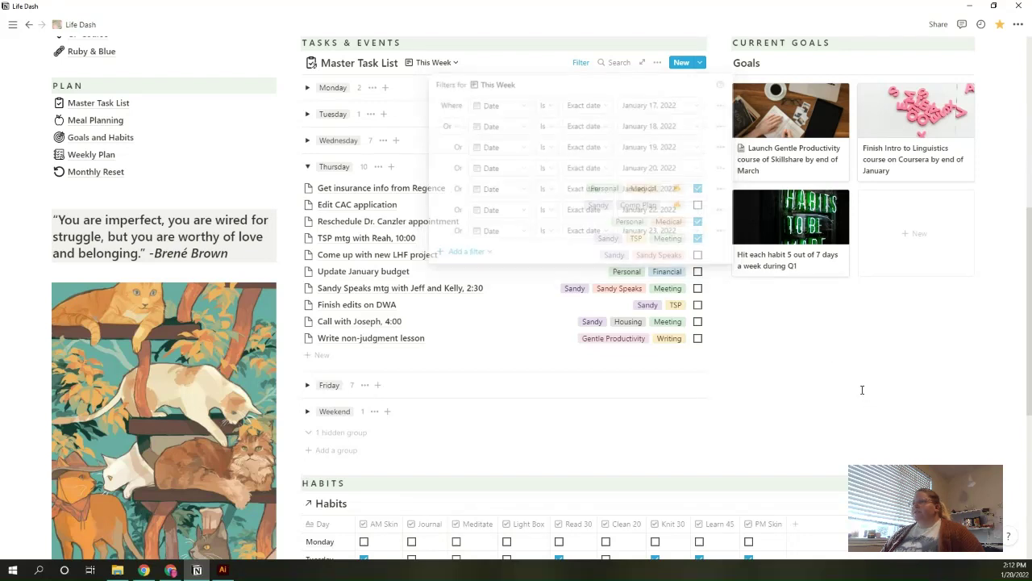
pyautogui.scroll(2, 974, 387)
pyautogui.scroll(-1, 974, 388)
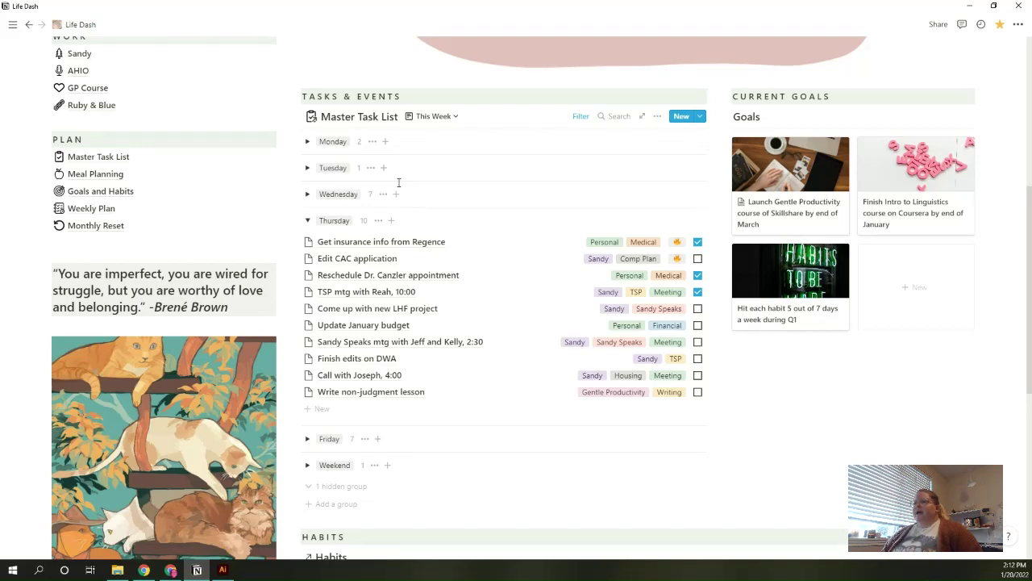
pyautogui.click(120, 158)
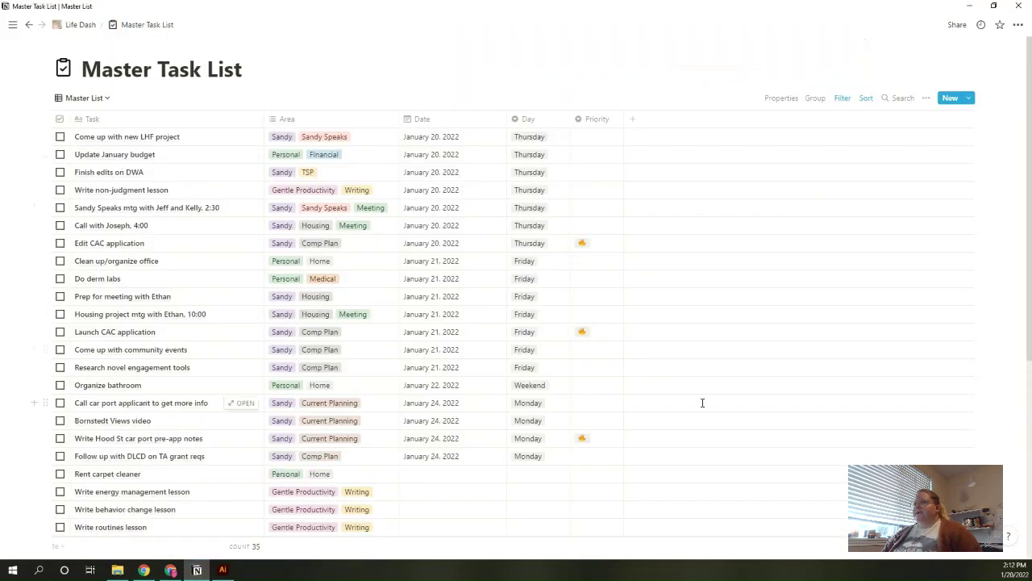
pyautogui.scroll(-3, 702, 403)
pyautogui.scroll(-1, 702, 403)
pyautogui.scroll(-1, 702, 402)
pyautogui.scroll(2, 702, 402)
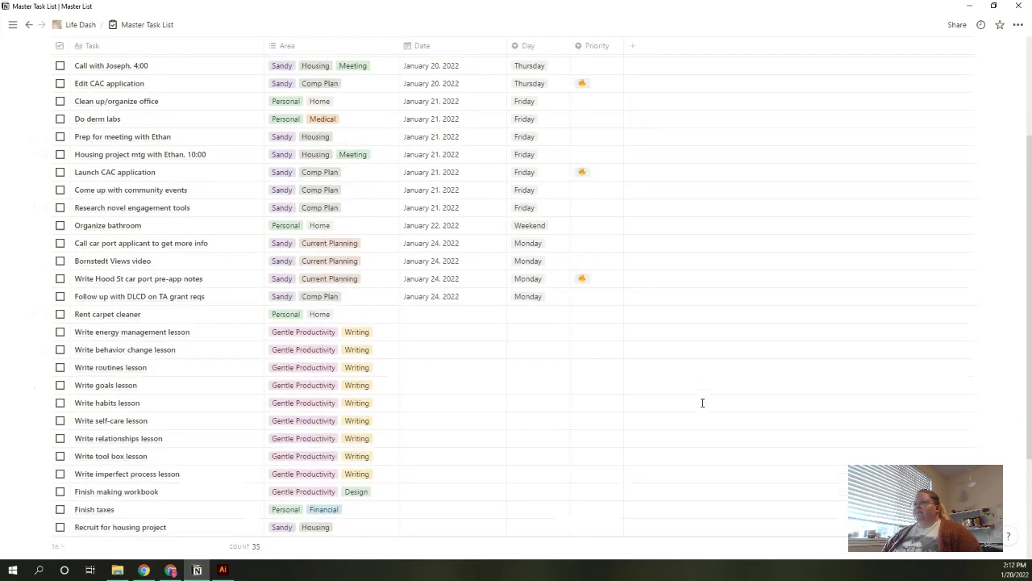
pyautogui.scroll(1, 702, 402)
pyautogui.scroll(-1, 702, 402)
pyautogui.scroll(-2, 702, 402)
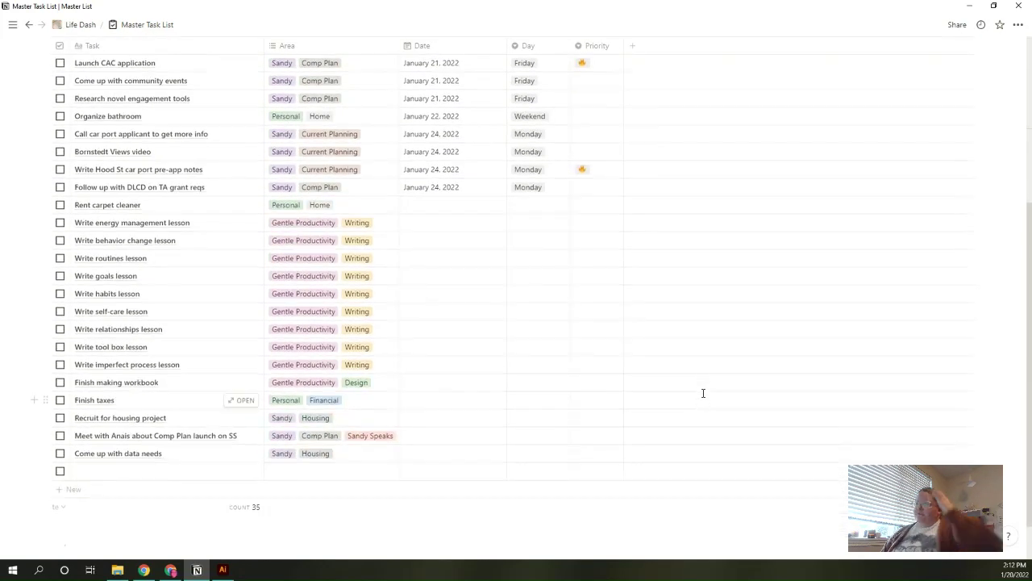
pyautogui.moveTo(468, 403)
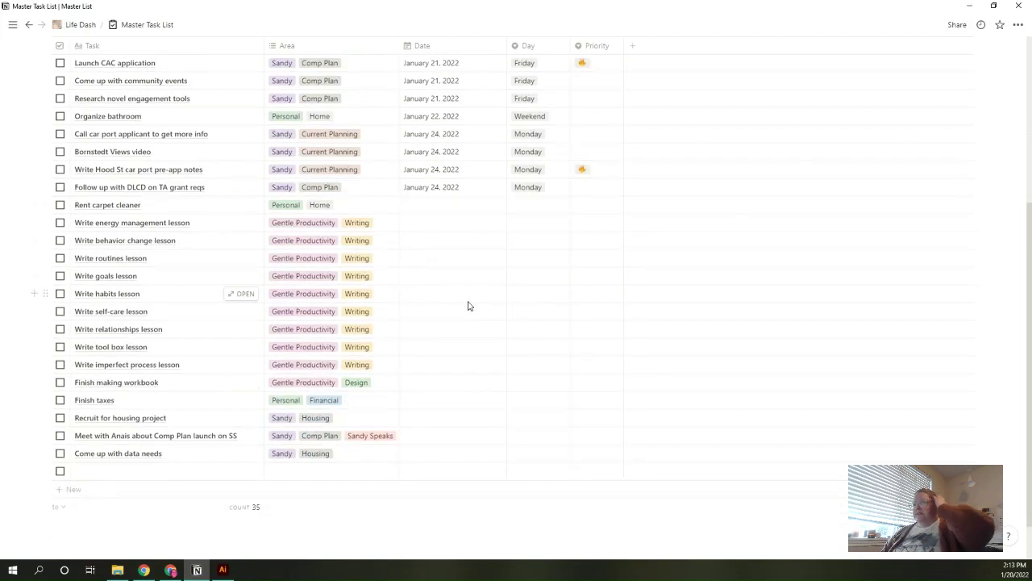
pyautogui.click(84, 25)
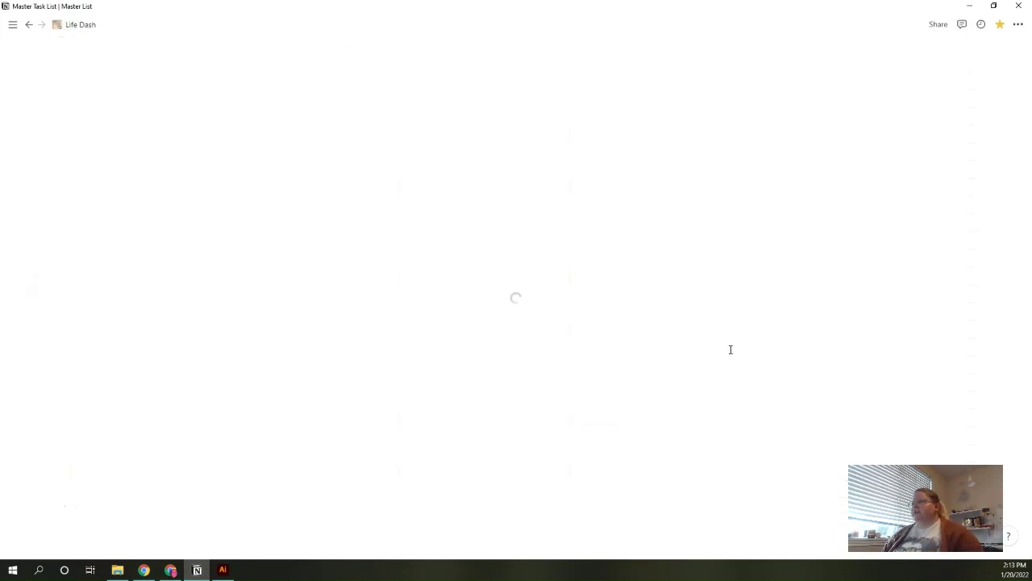
pyautogui.scroll(-3, 715, 358)
pyautogui.scroll(-1, 714, 356)
pyautogui.scroll(-2, 755, 371)
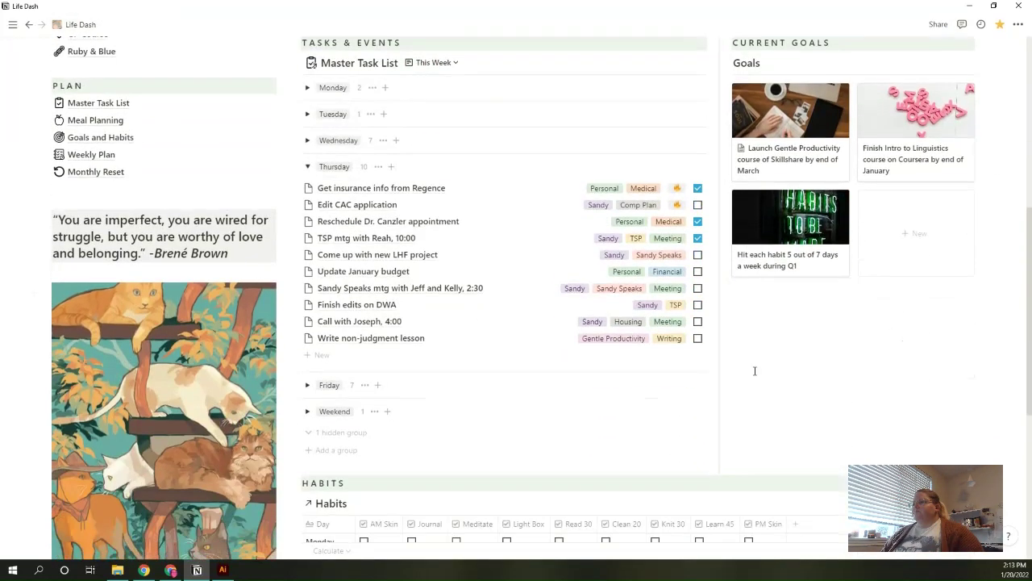
pyautogui.scroll(1, 754, 370)
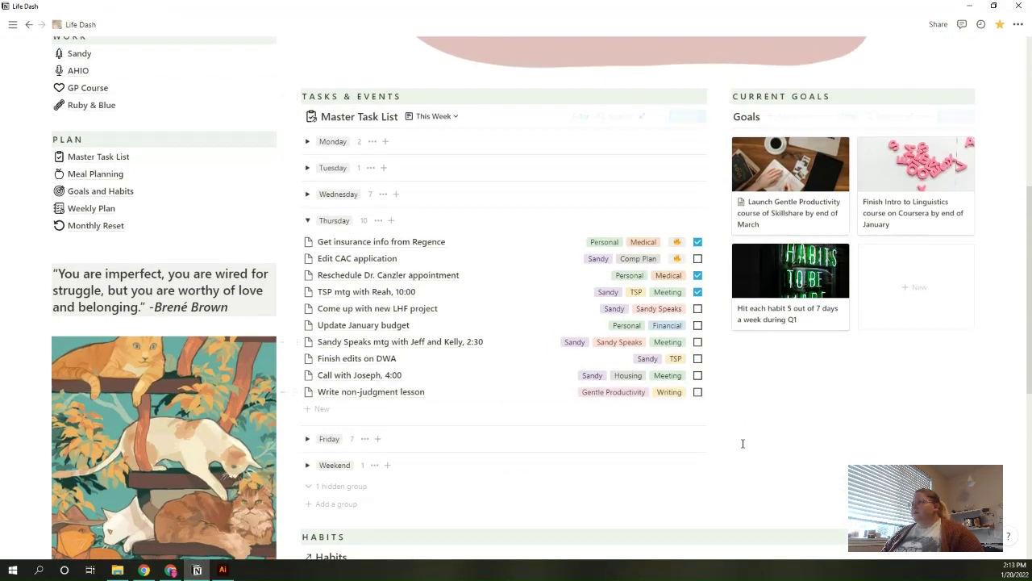